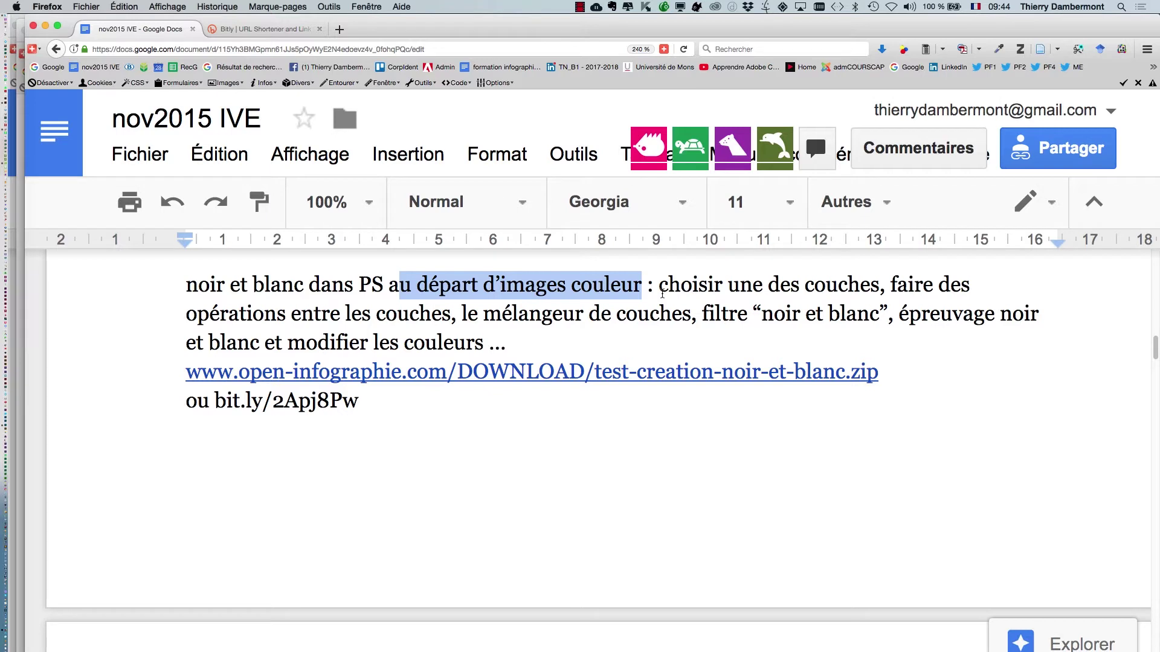
- Insert 'passer en niveaux de gris,' just before 'choisir une des couches'
drag(660, 289, 687, 313)
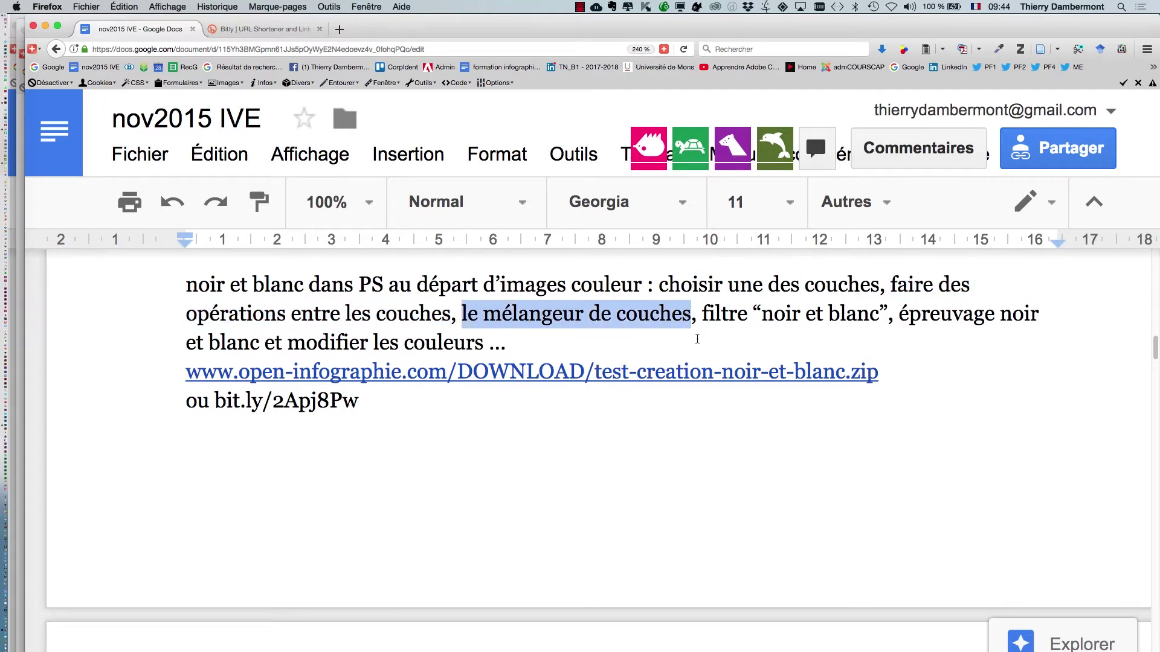
drag(701, 314, 489, 346)
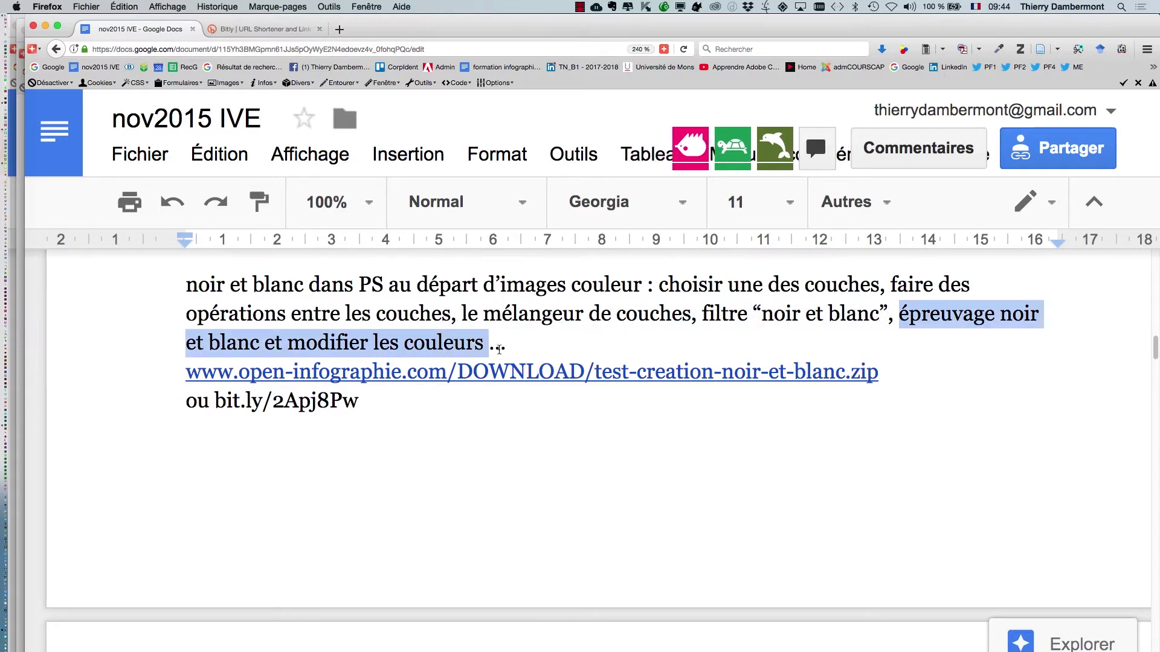
click(540, 343)
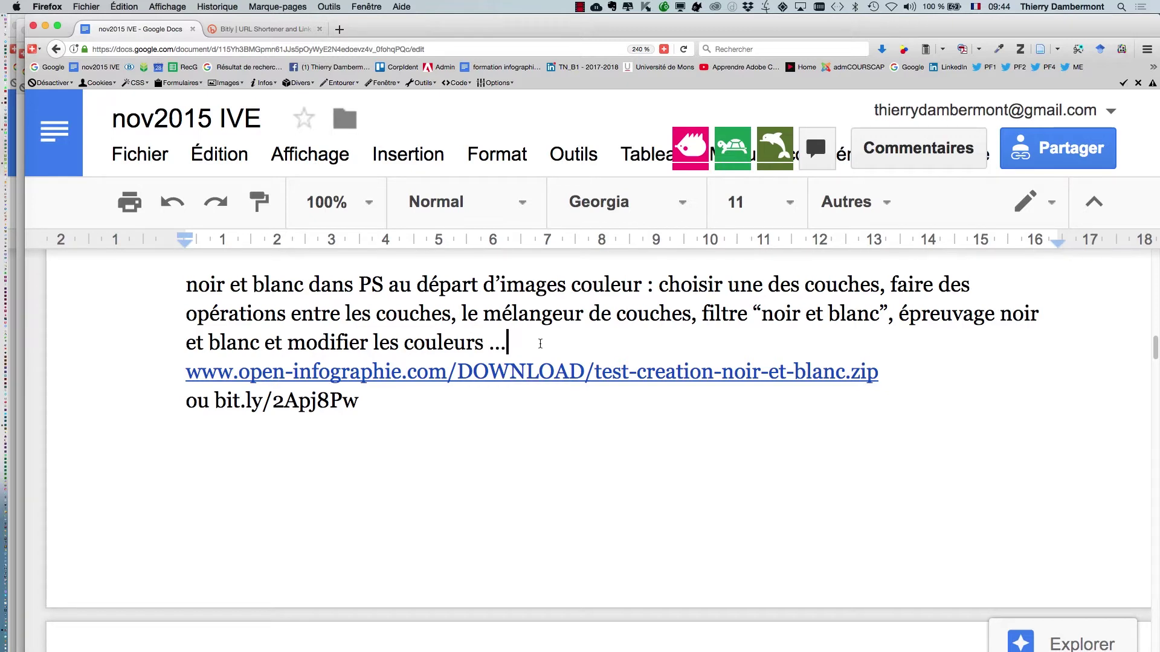
click(664, 289)
text(passer )
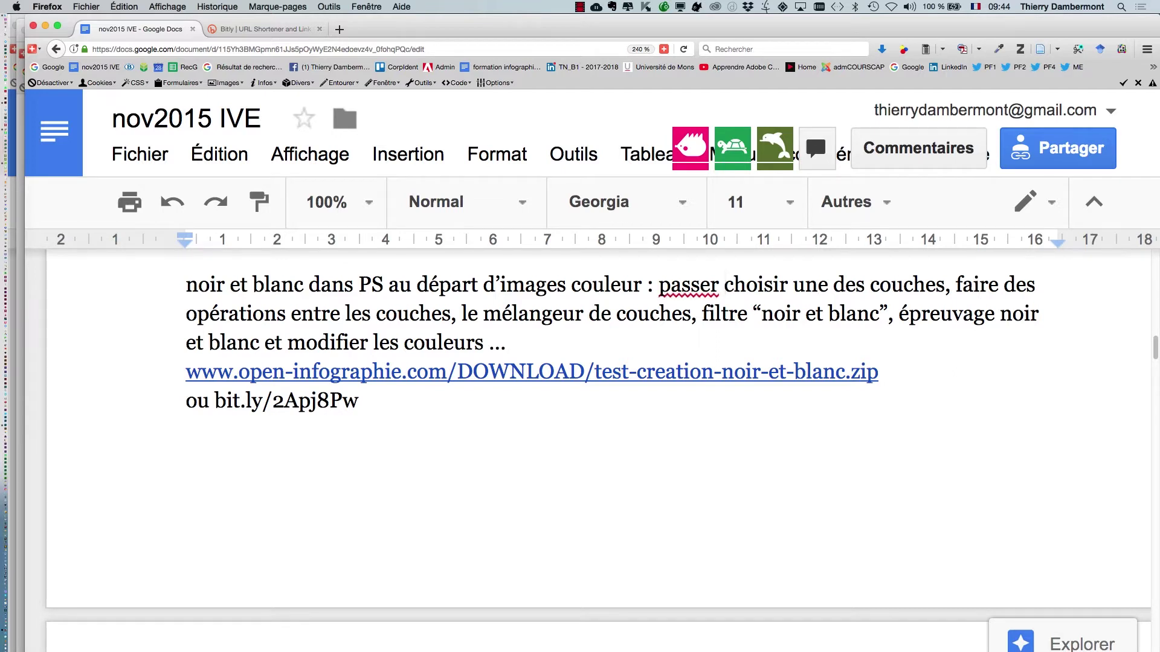
text(en ni)
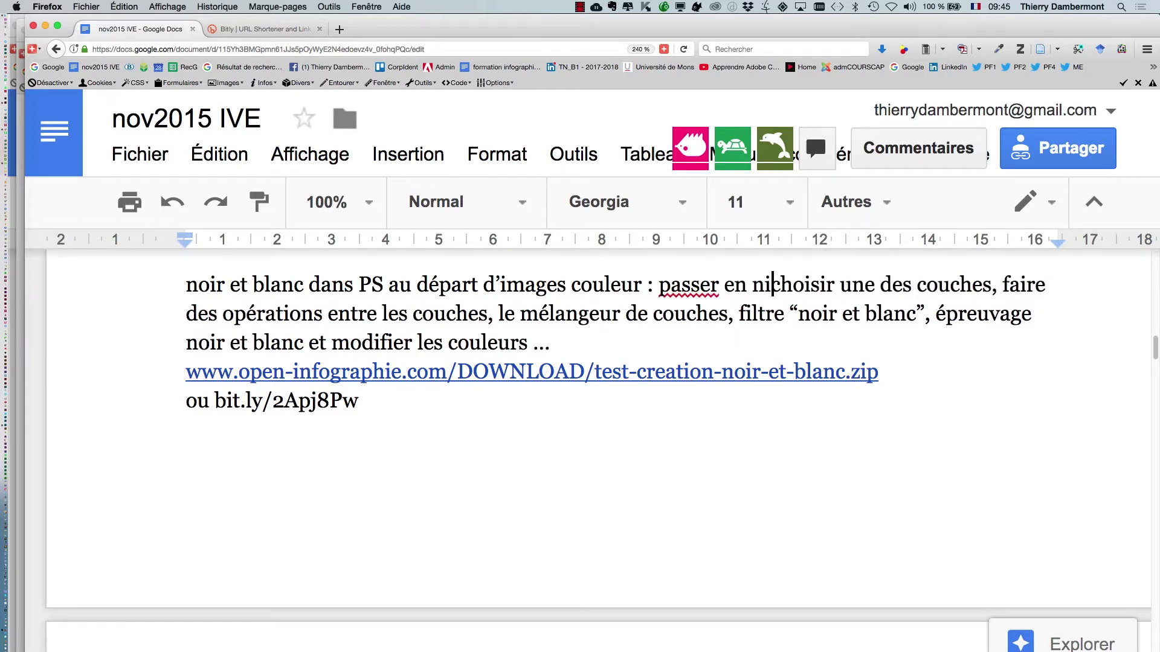
text(veaux de gris,)
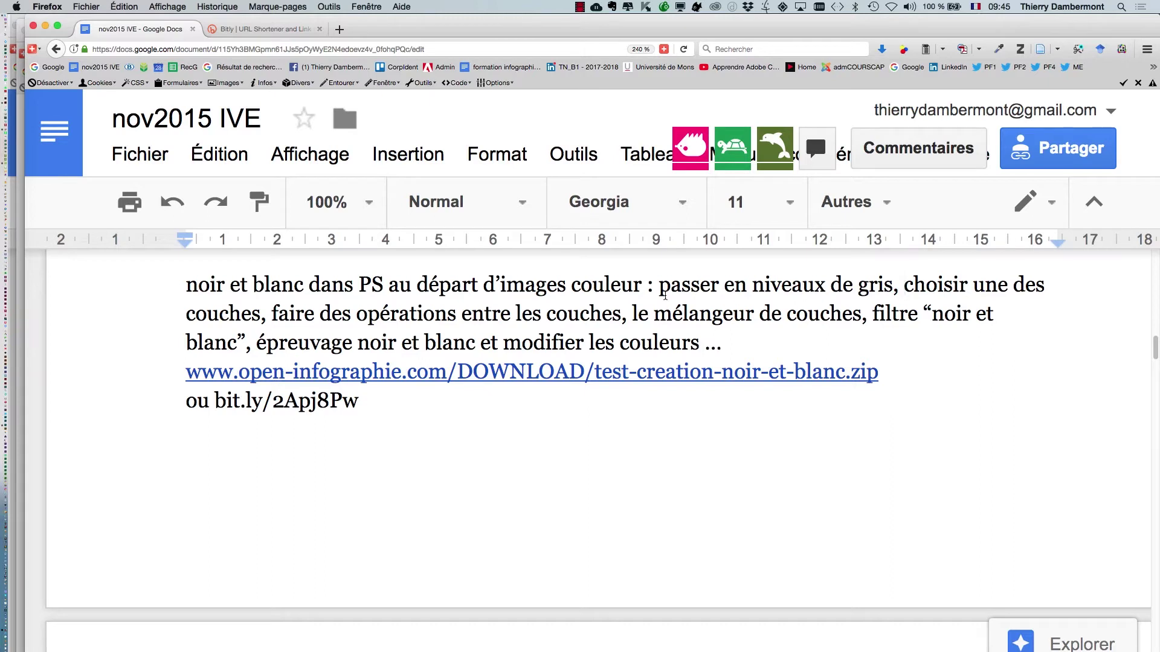
- Add "désaturation 'qui a l'avantage de garder l'image en rvb, et donc on peut contibuer à mettre de la couleur)"
click(891, 283)
click(902, 285)
text(désatura)
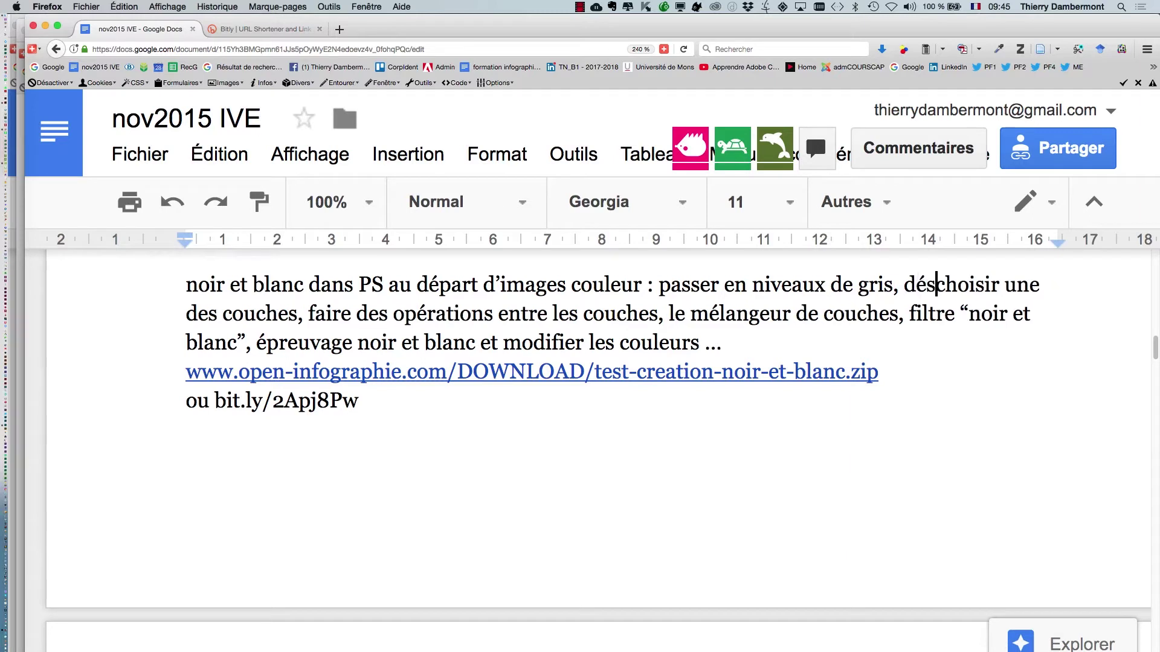
text(tion 'qui a l)
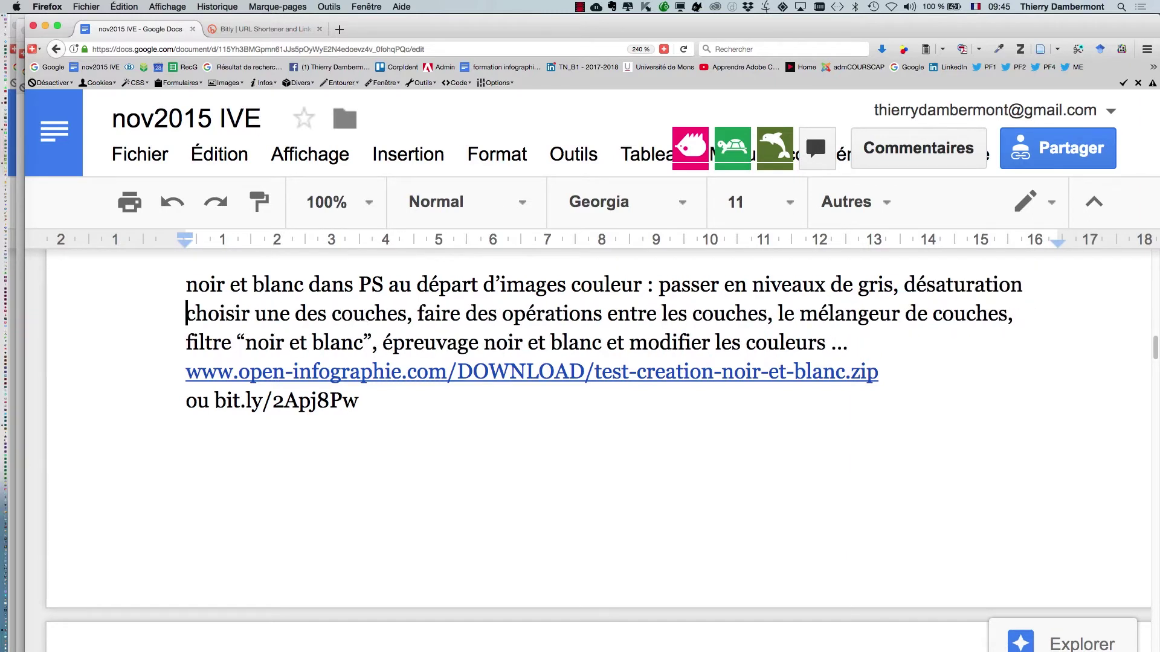
text('avana)
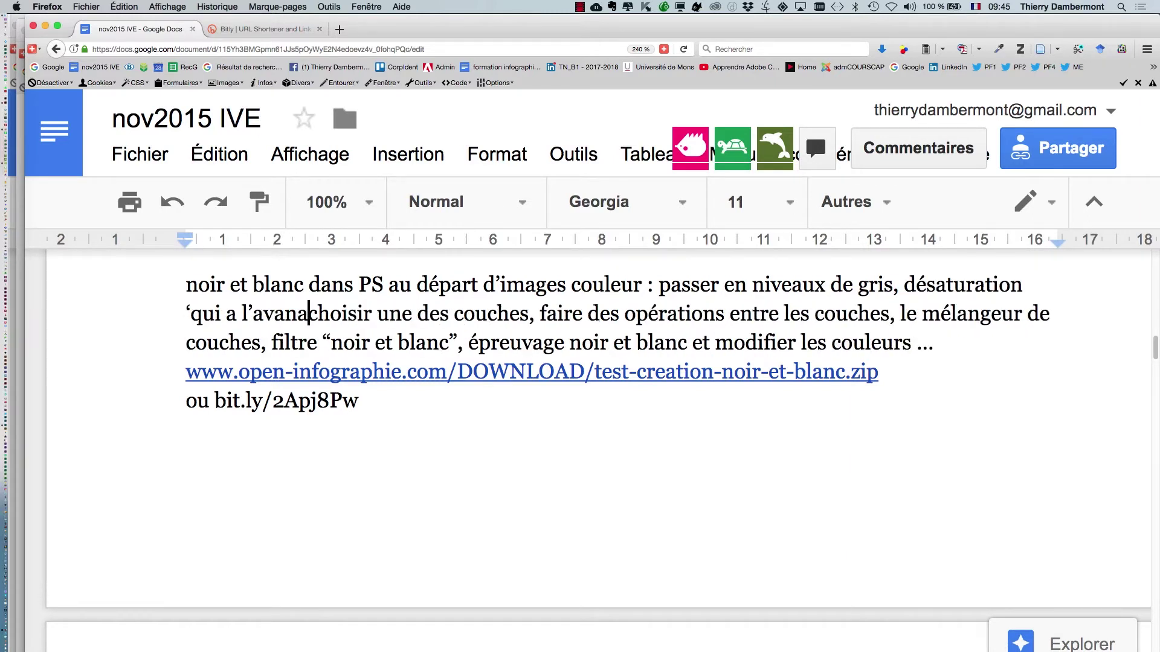
key(BackSpace)
text(tage de garde)
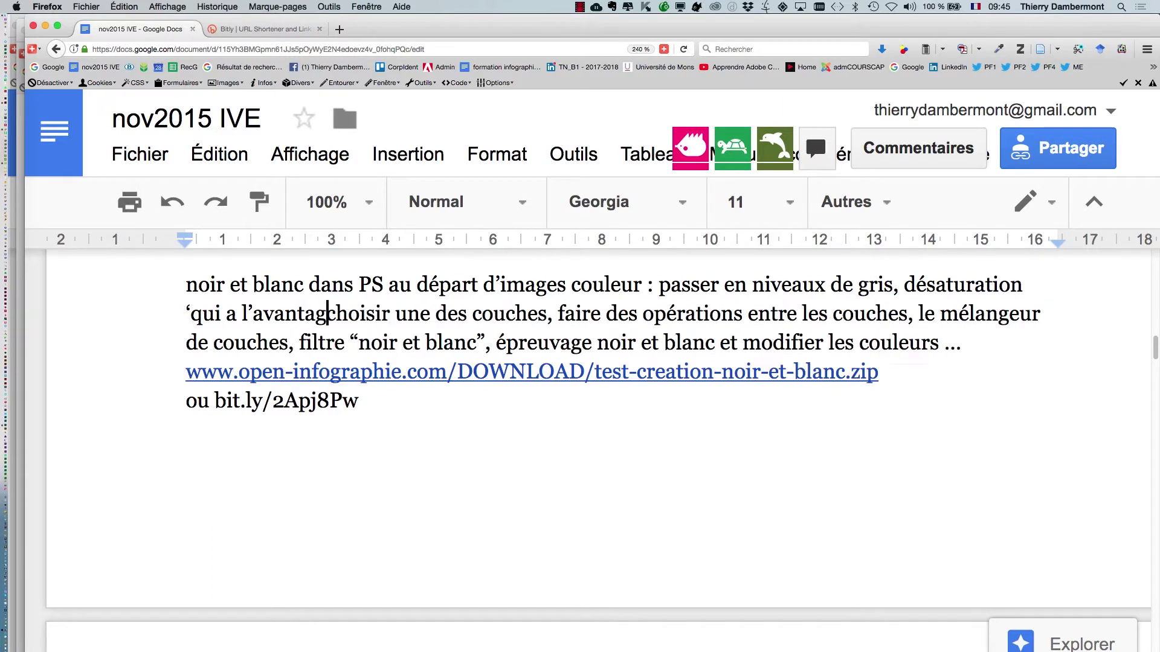
text(r l'image en )
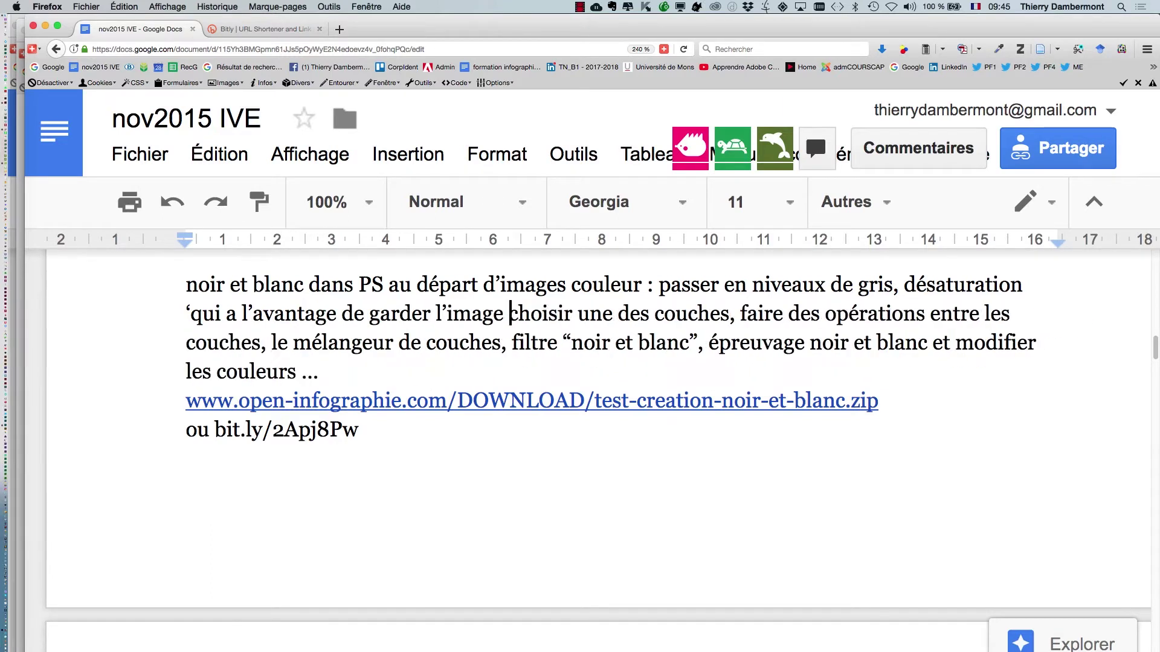
text(rvb, et donc )
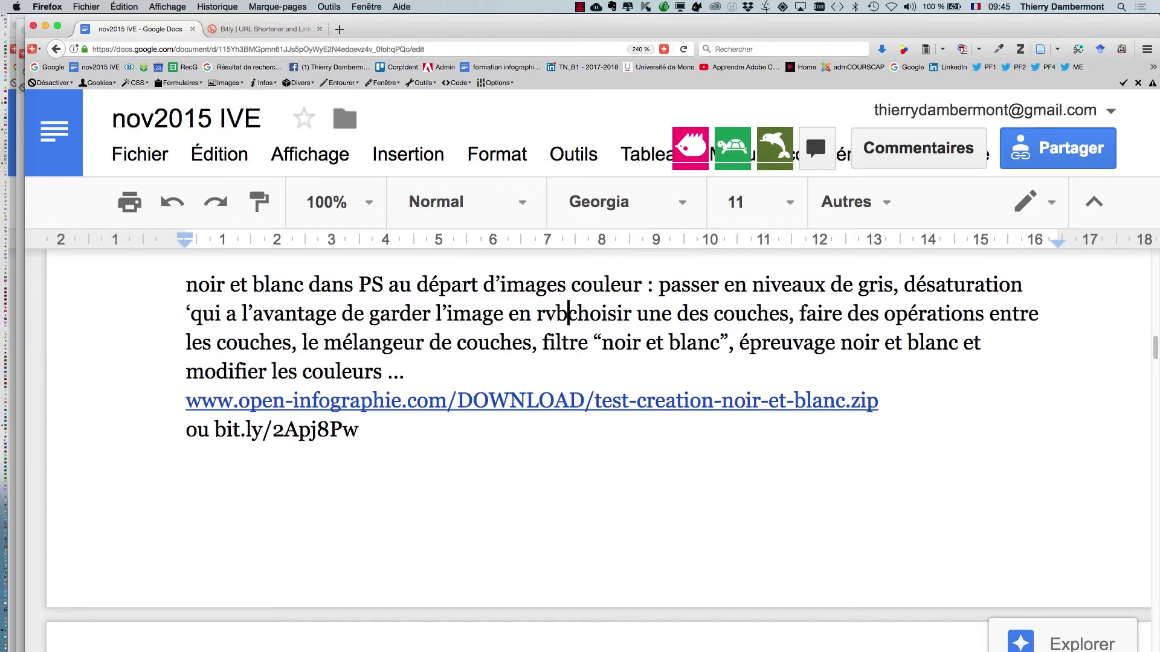
text(on peut con)
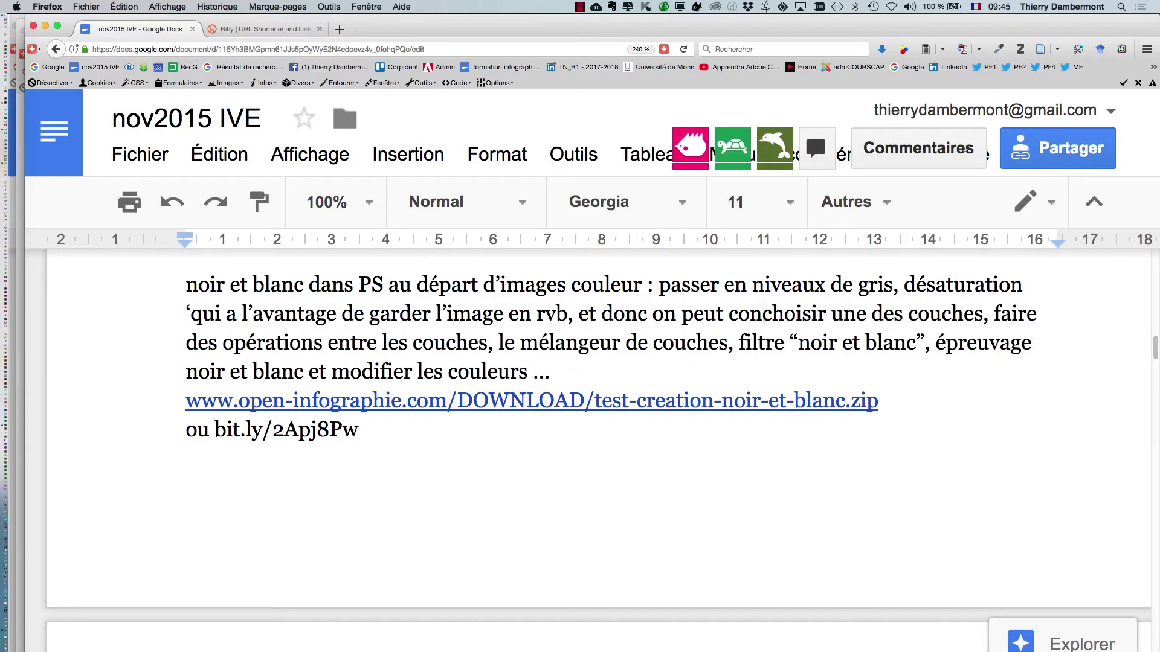
text(tibuer à met)
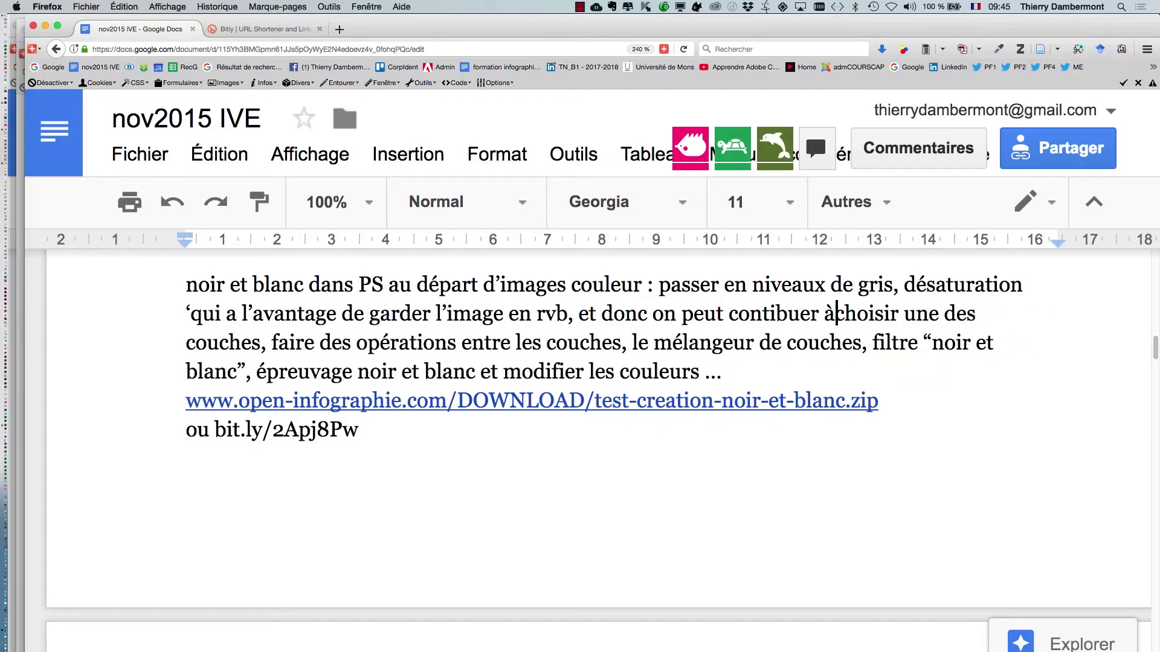
text(tre de la couleur))
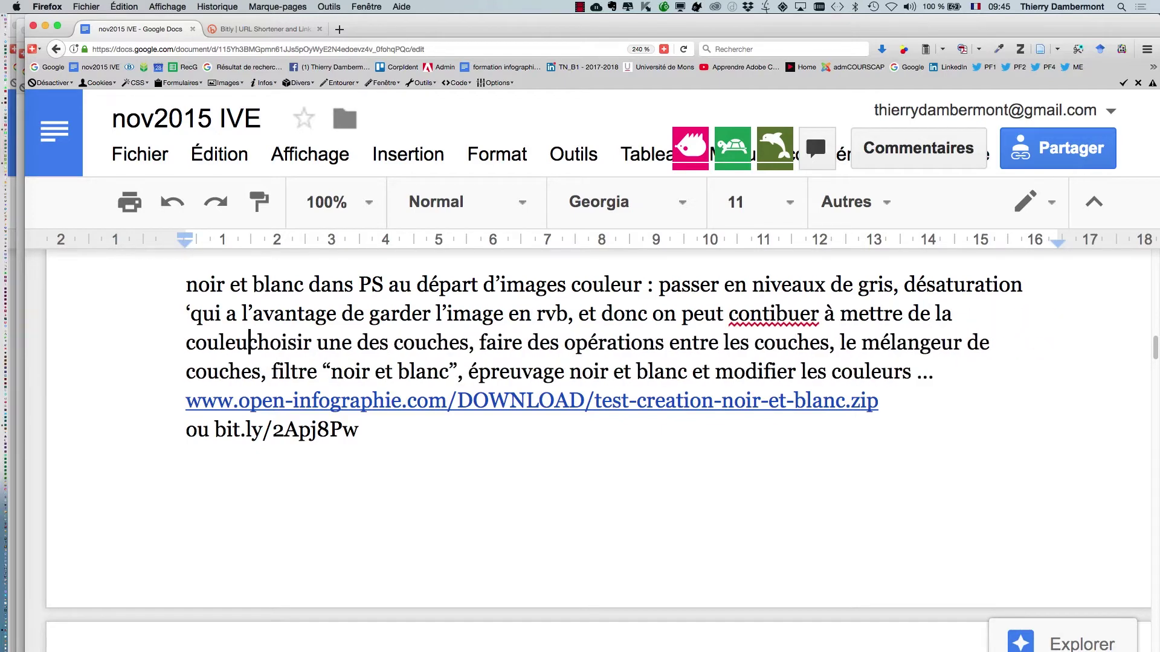
- End the inserted text with a comma and keep 'choisir une des couches' on a new line
key(Return)
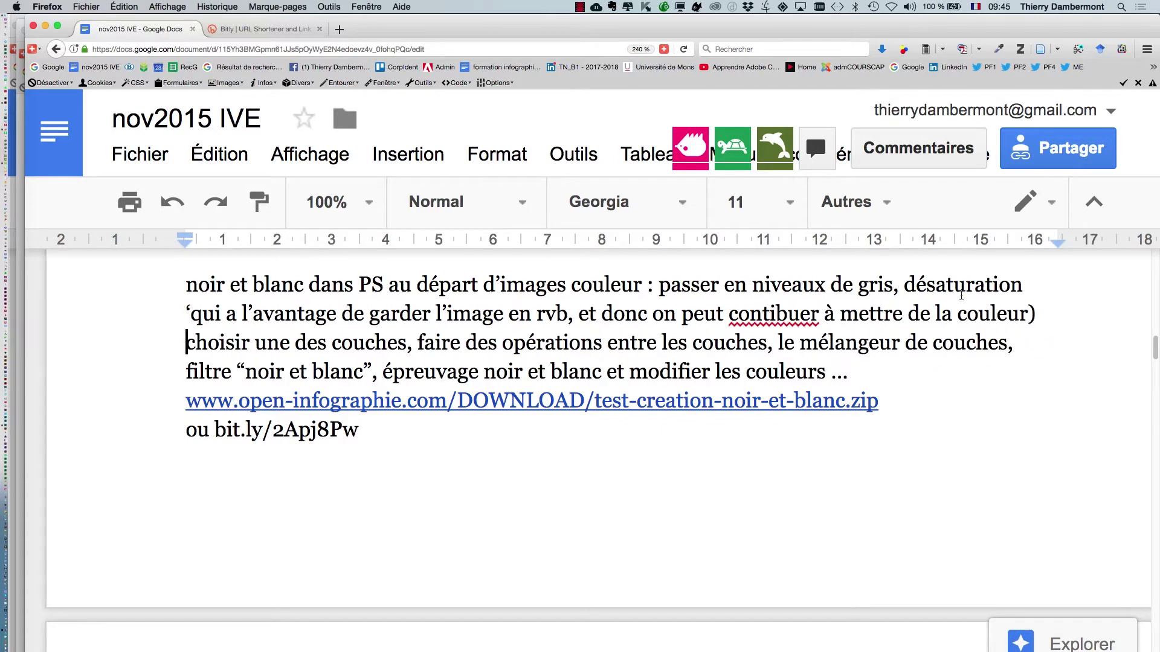
key(BackSpace)
text(,)
key(Return)
click(661, 289)
- Put passer en niveaux de gris, désaturation, choisir une des couches and faire des opérations on separate lines
key(Return)
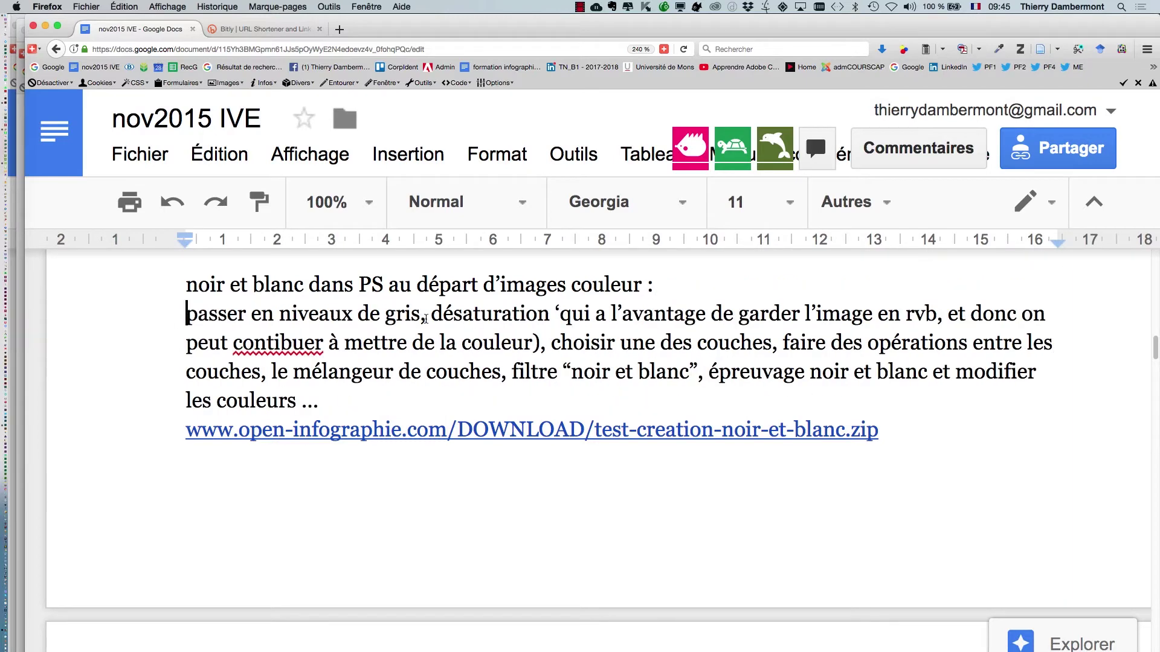
click(425, 319)
key(Return)
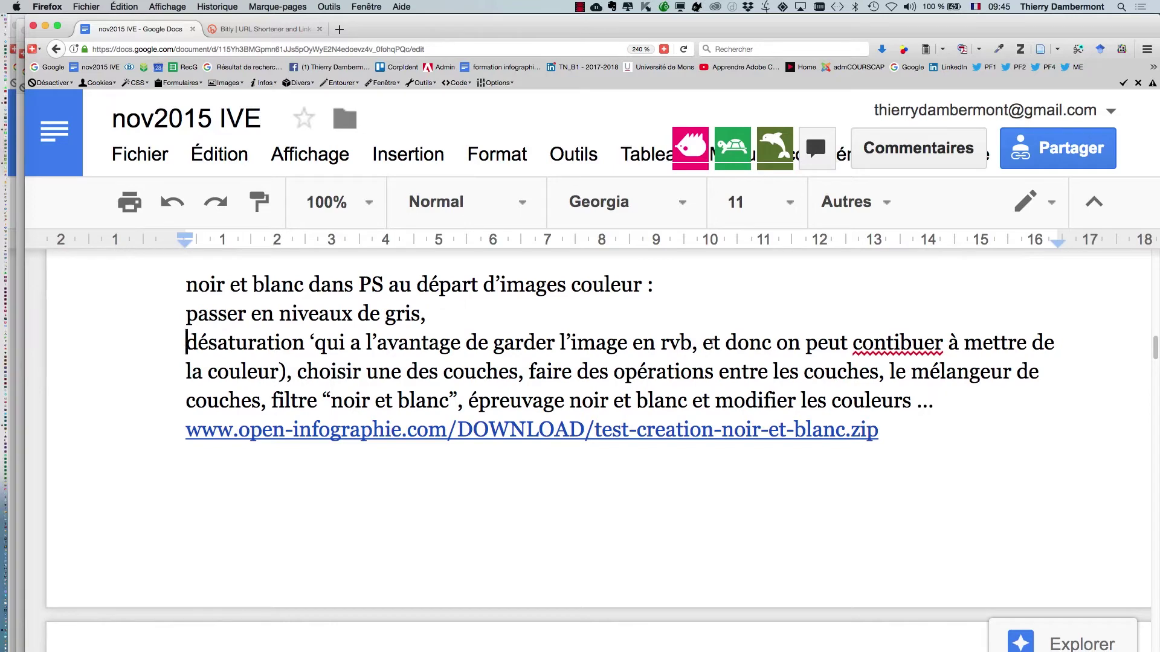
click(301, 371)
key(Return)
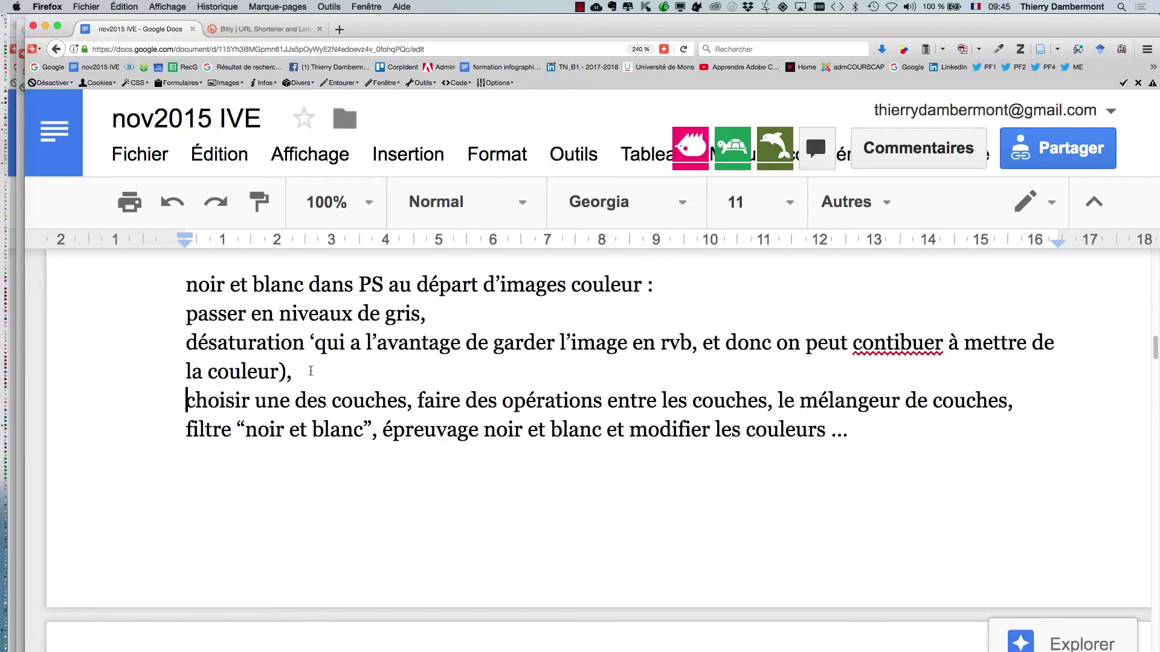
click(417, 401)
key(Return)
- Give le mélangeur de couches and épreuvage their own lines, changing épreuvage to l'épreuvage
click(548, 569)
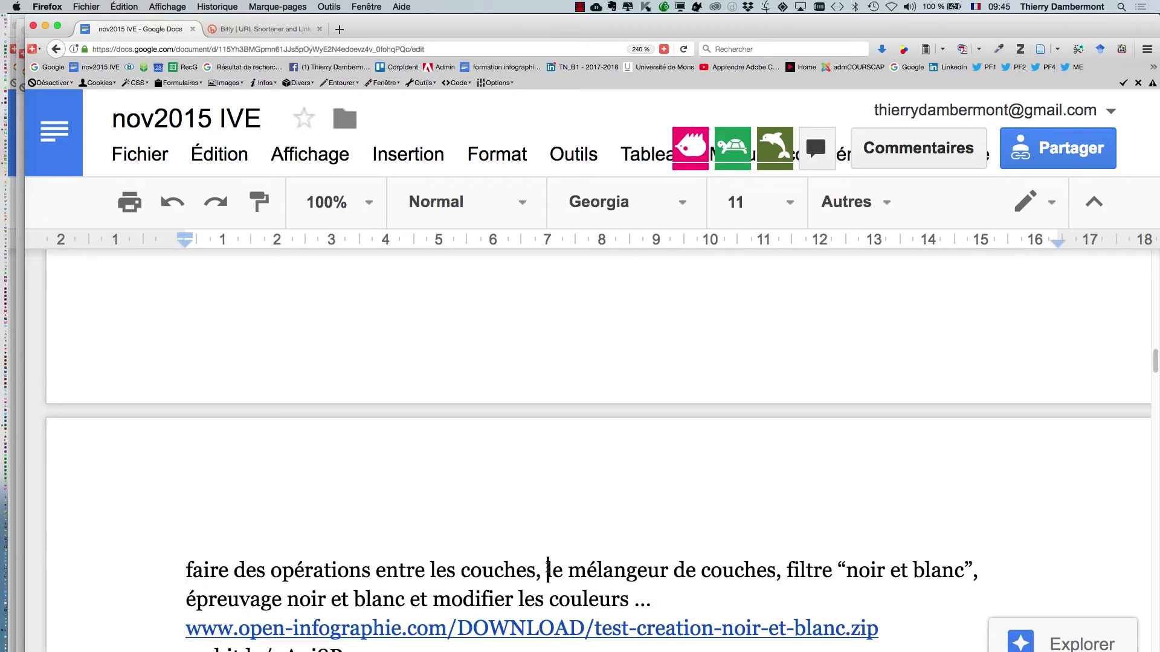
key(Return)
click(623, 571)
key(Return)
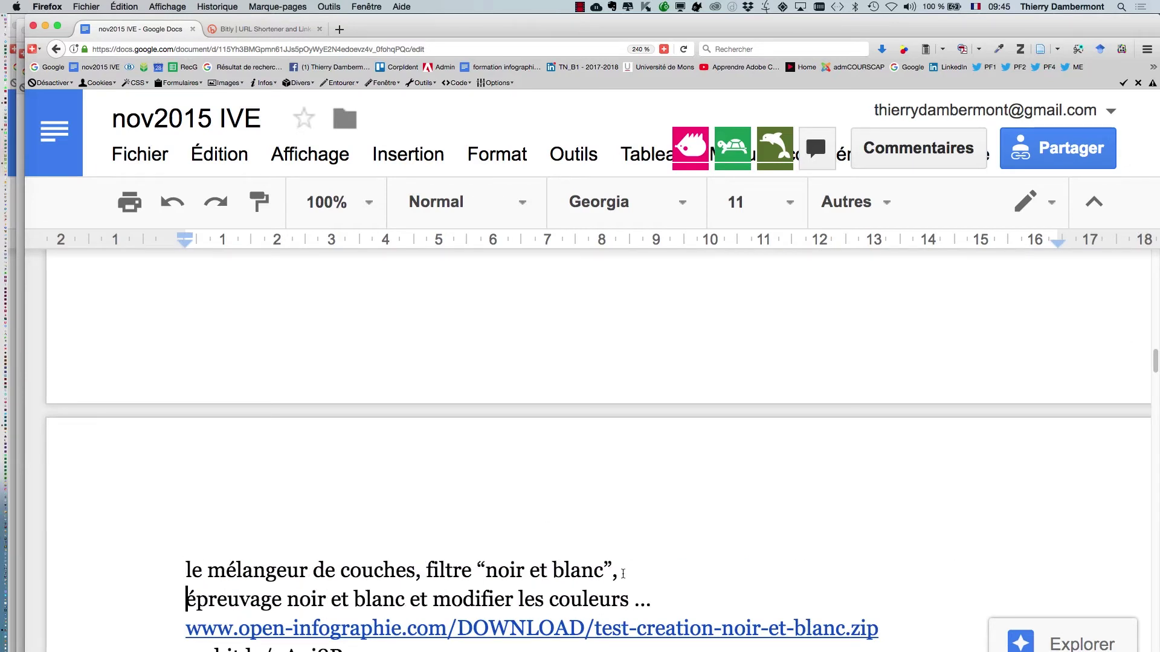
text(l')
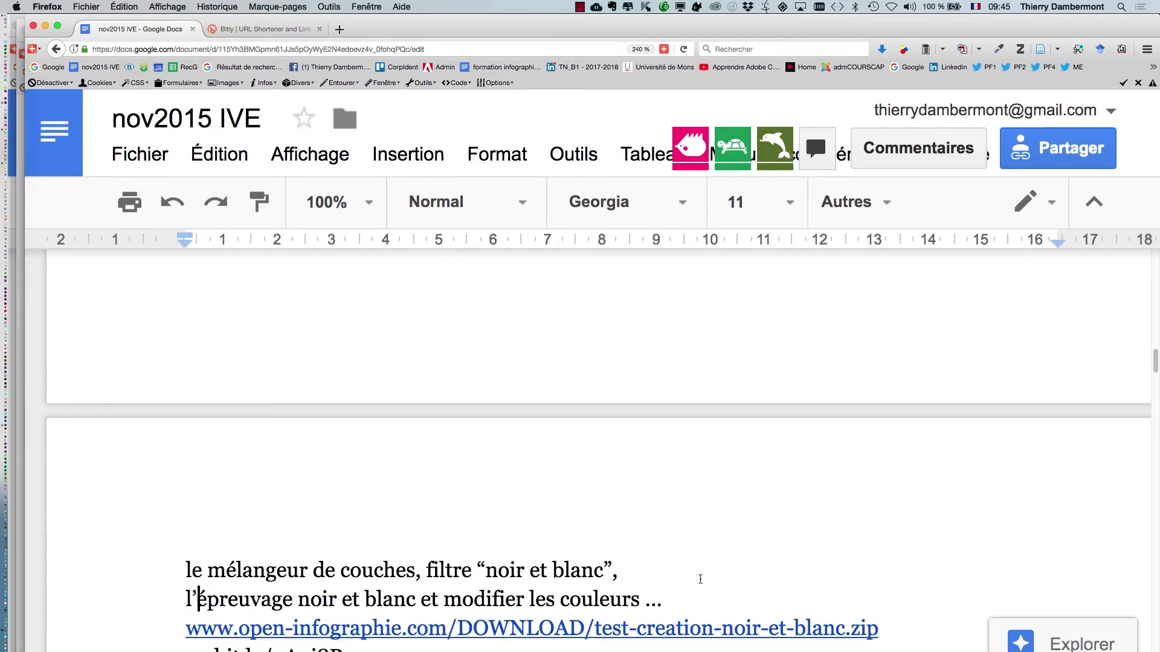
scroll(709, 585, up, 5)
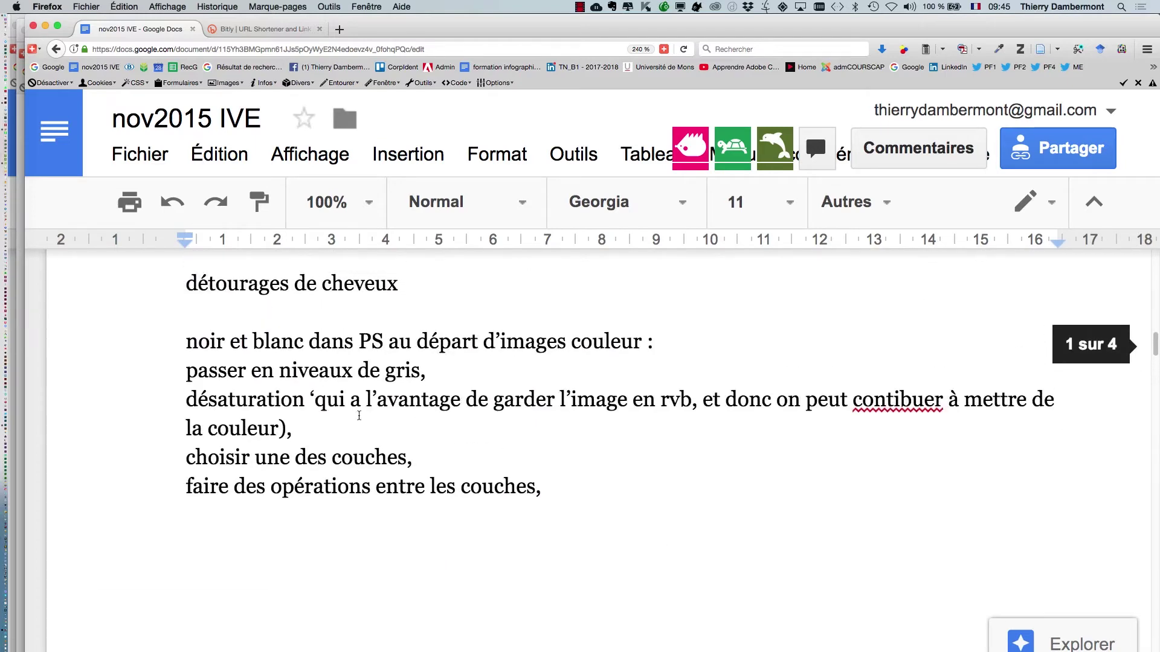
- Format the method lines as a dash-bulleted list and switch to Photoshop
key(super+shift+8)
key(super+Tab)
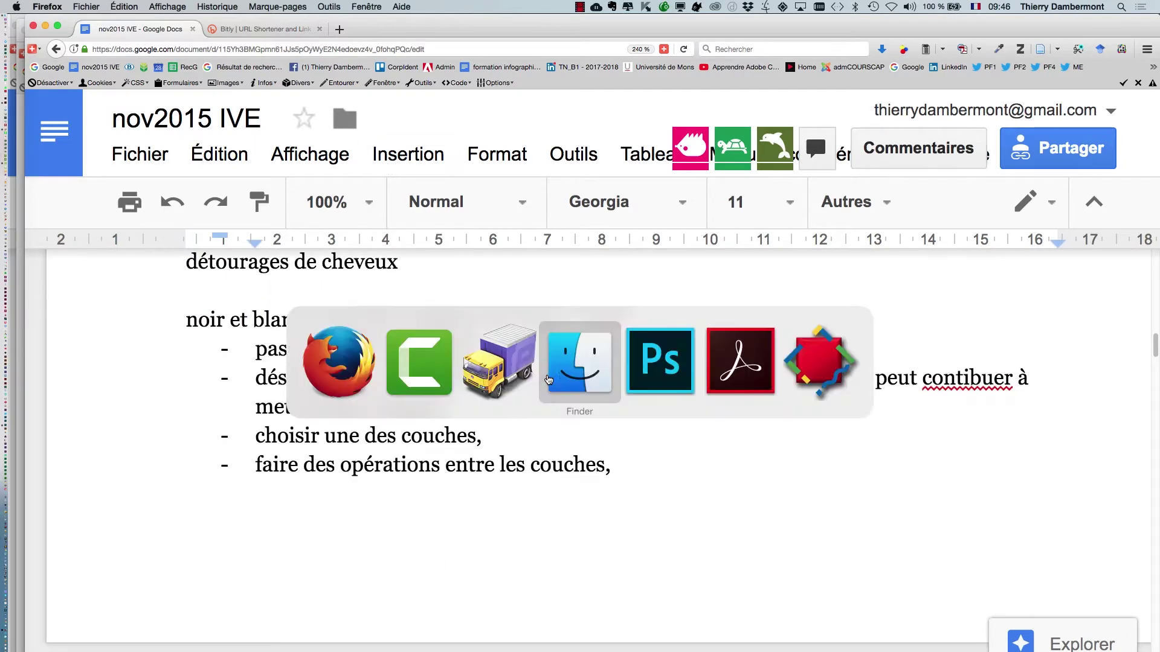
click(668, 377)
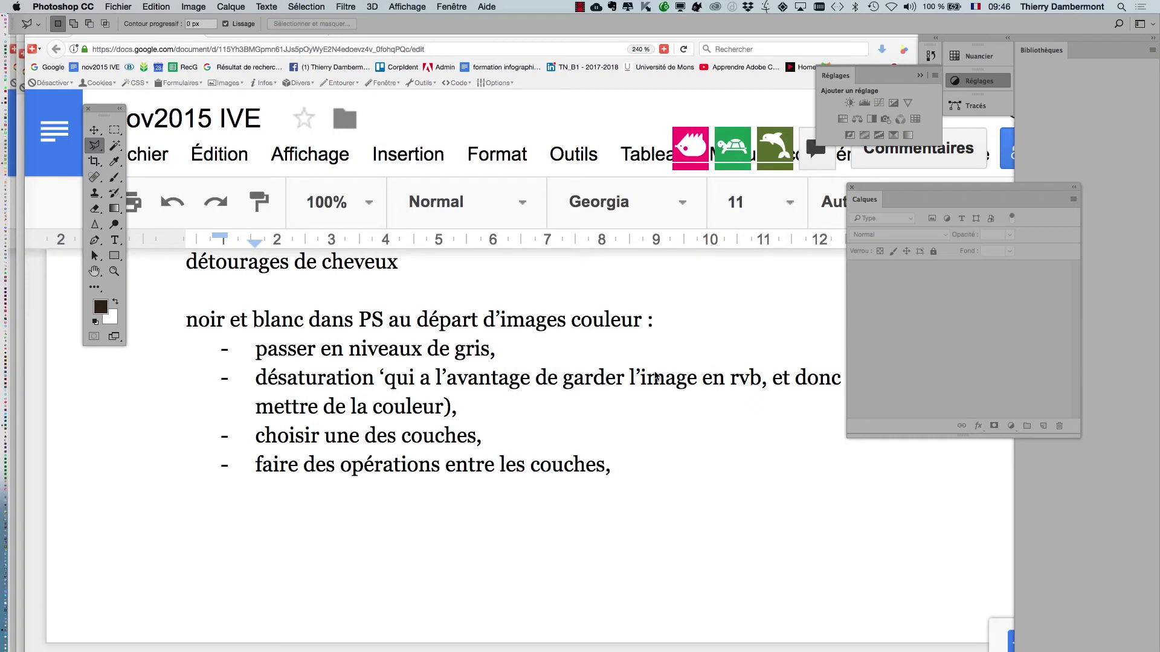
- Hide the browser and reset the Les indispensables workspace to its default panels
key(alt+super+h)
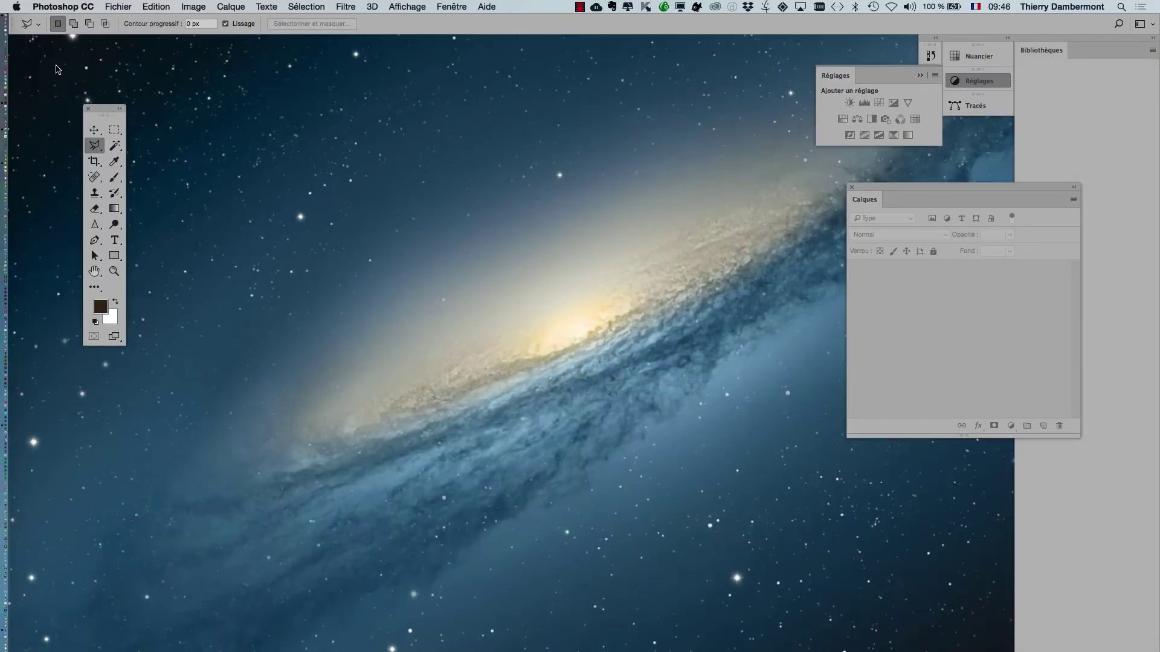
drag(115, 111, 66, 81)
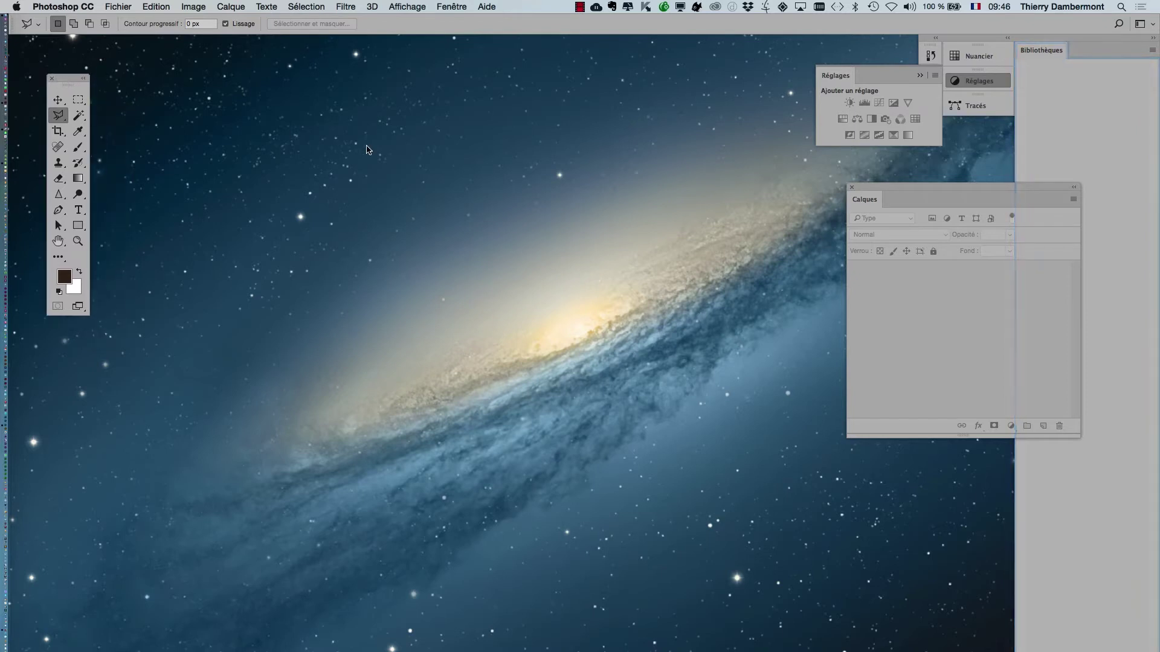
click(443, 6)
mouse_move(453, 35)
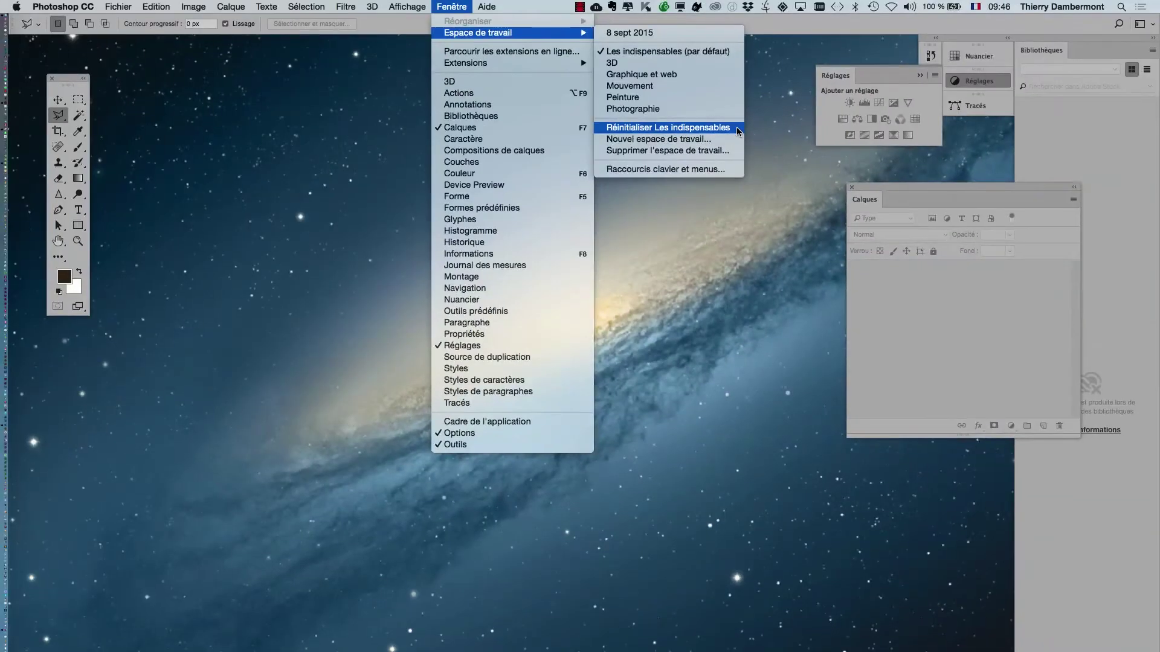
click(668, 127)
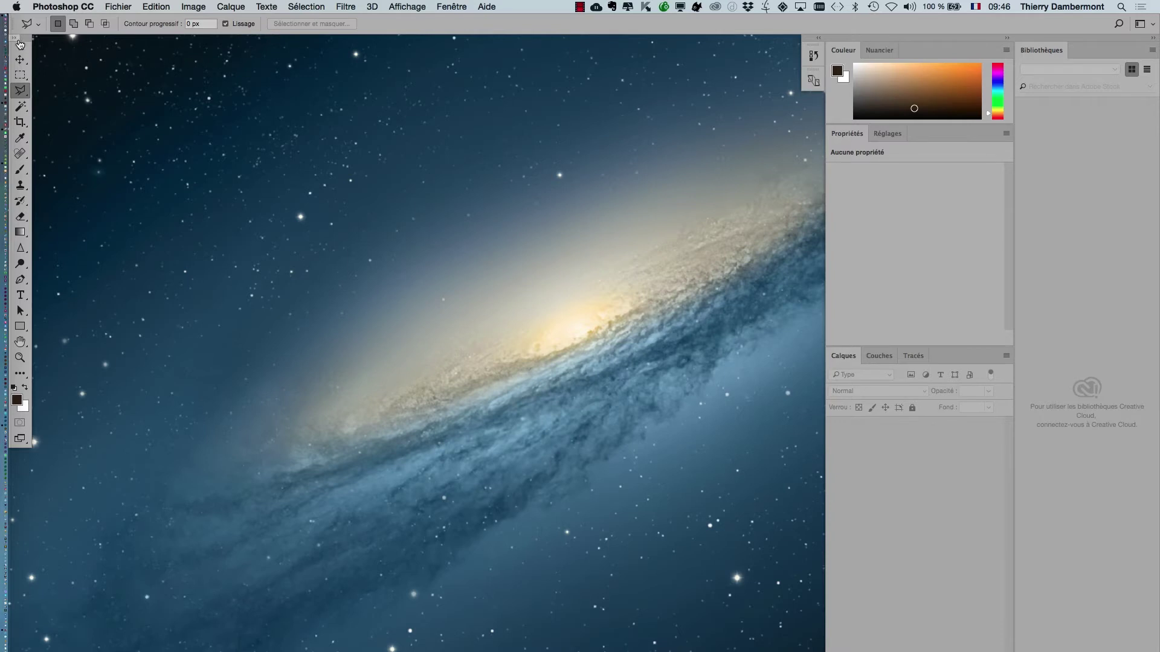
- Float the Tools bar as a two-column panel and briefly check the Fichier menu
drag(17, 42, 27, 55)
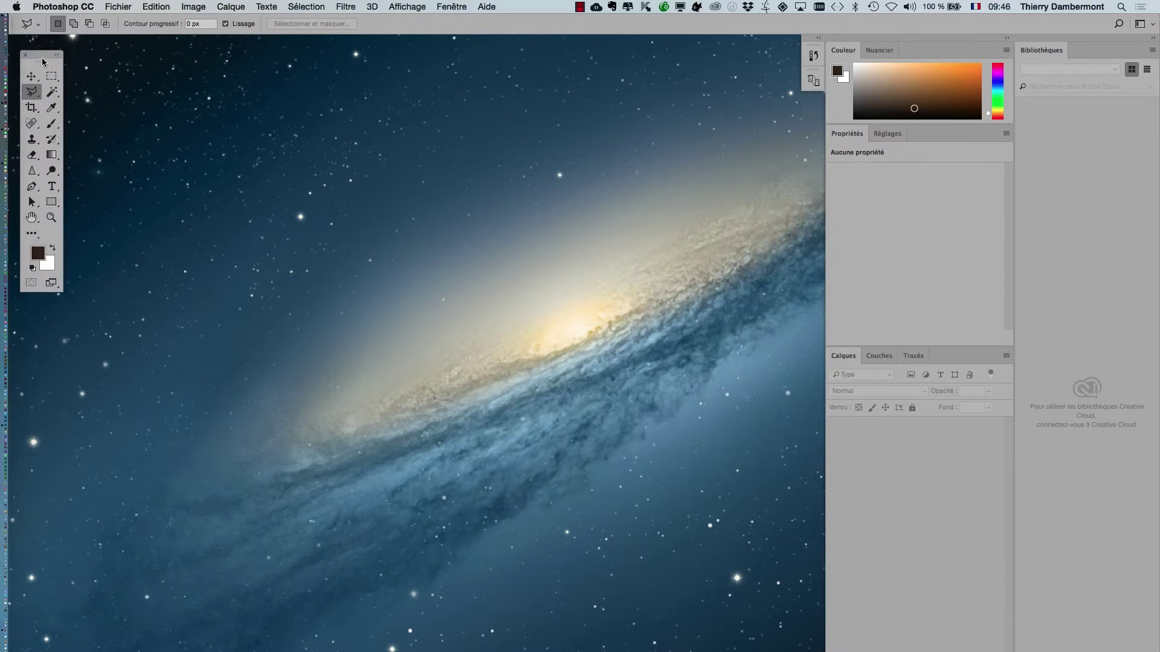
click(118, 6)
click(391, 154)
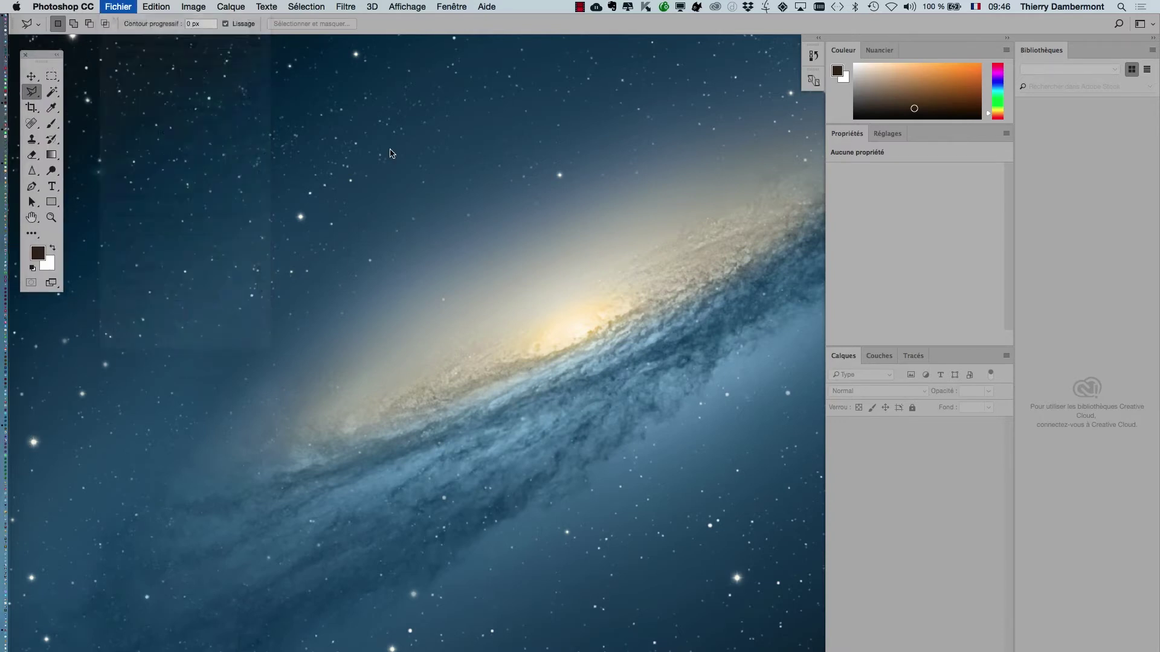
- Open people-men-grass-sport.jpg from JOUR 2 IVE > test création noir et blanc, browsing in icon view
key(super+o)
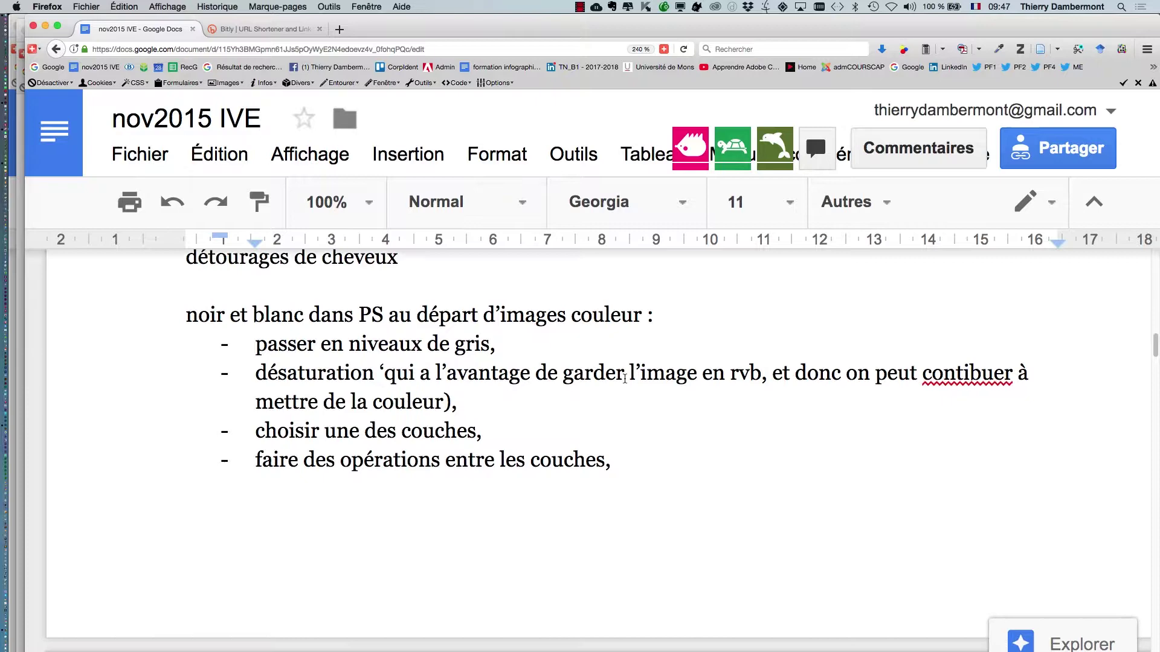
scroll(623, 377, down, 10)
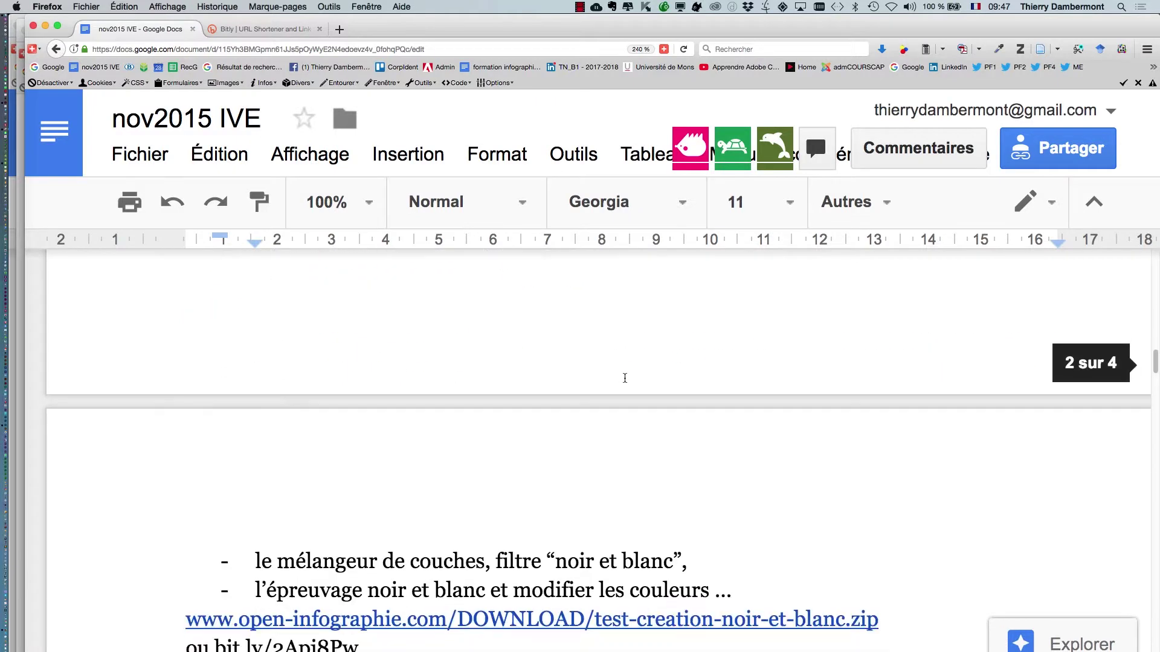
scroll(623, 378, down, 2)
scroll(624, 377, up, 3)
drag(360, 331, 214, 331)
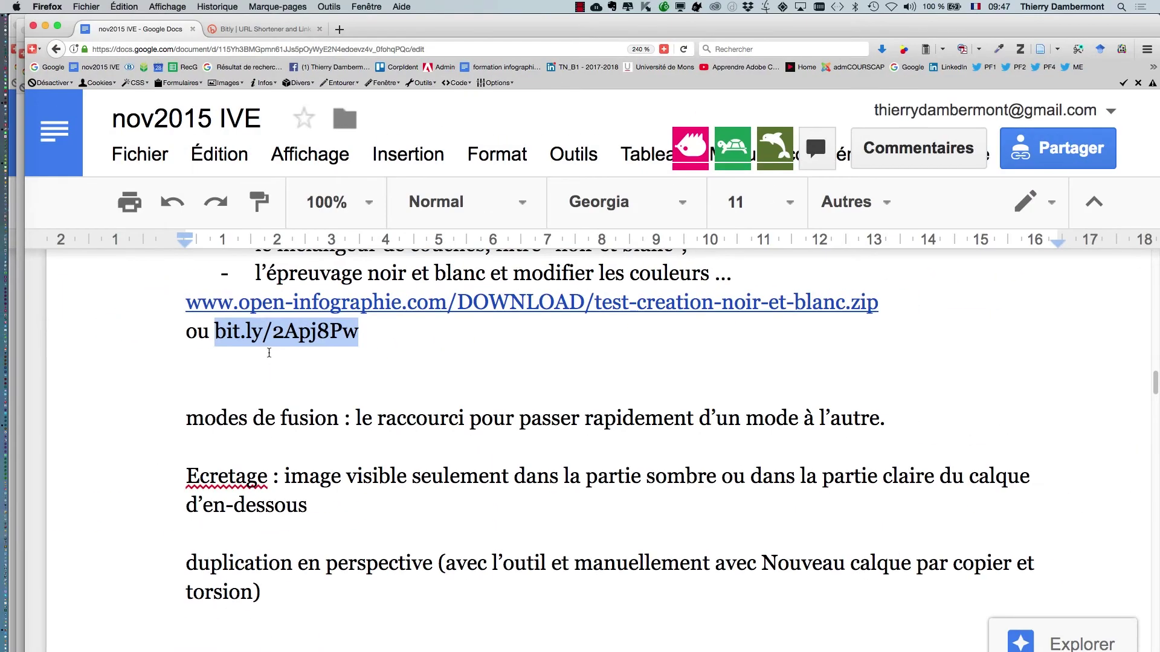
key(super+Tab)
key(super+Tab)
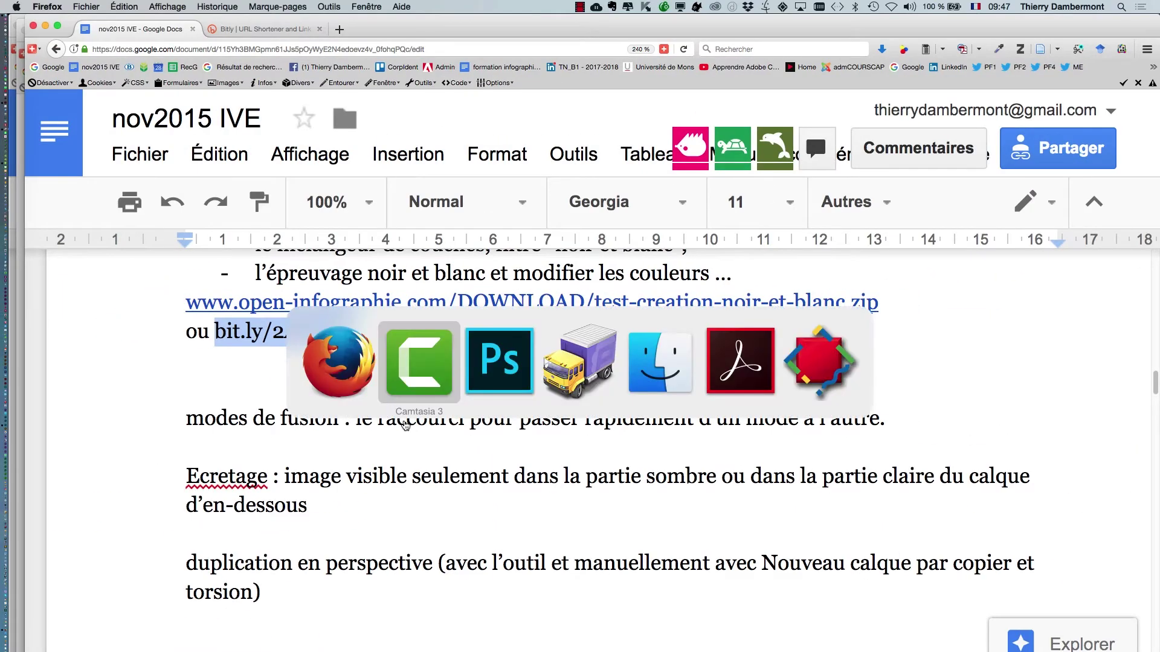
key(super+o)
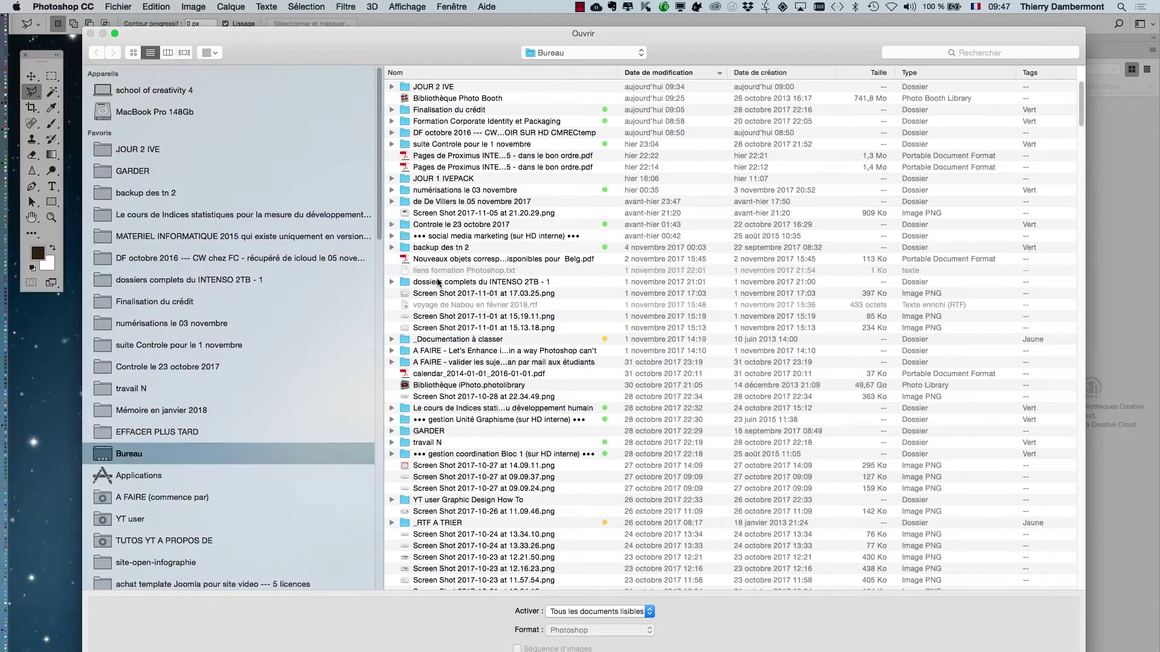
click(189, 148)
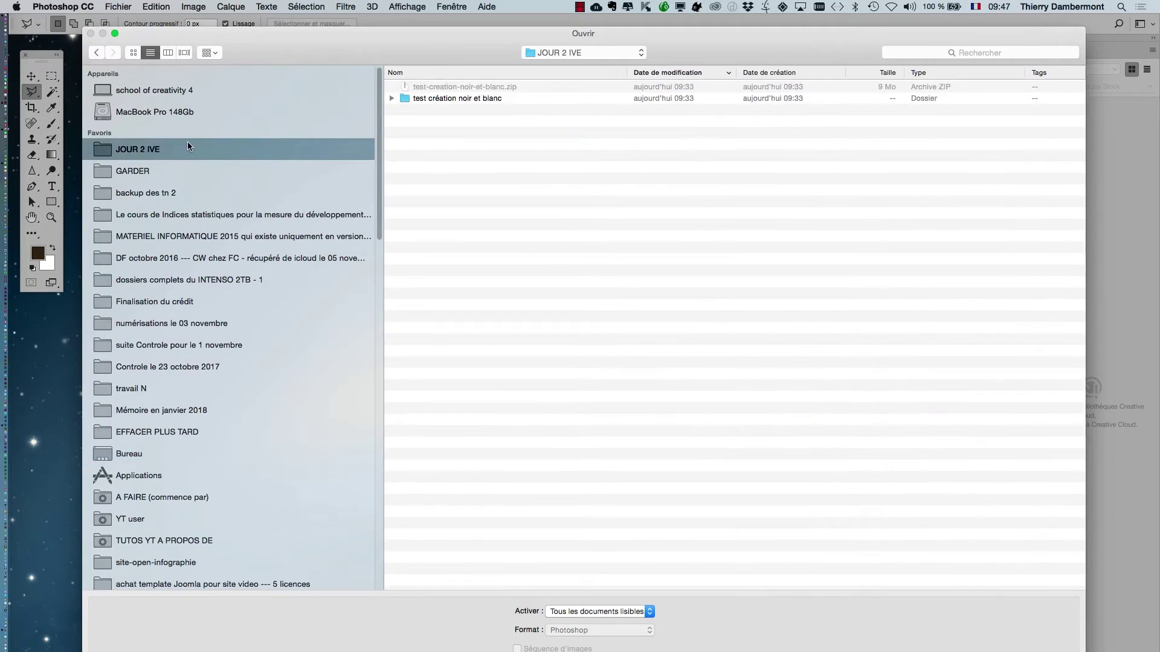
double_click(523, 100)
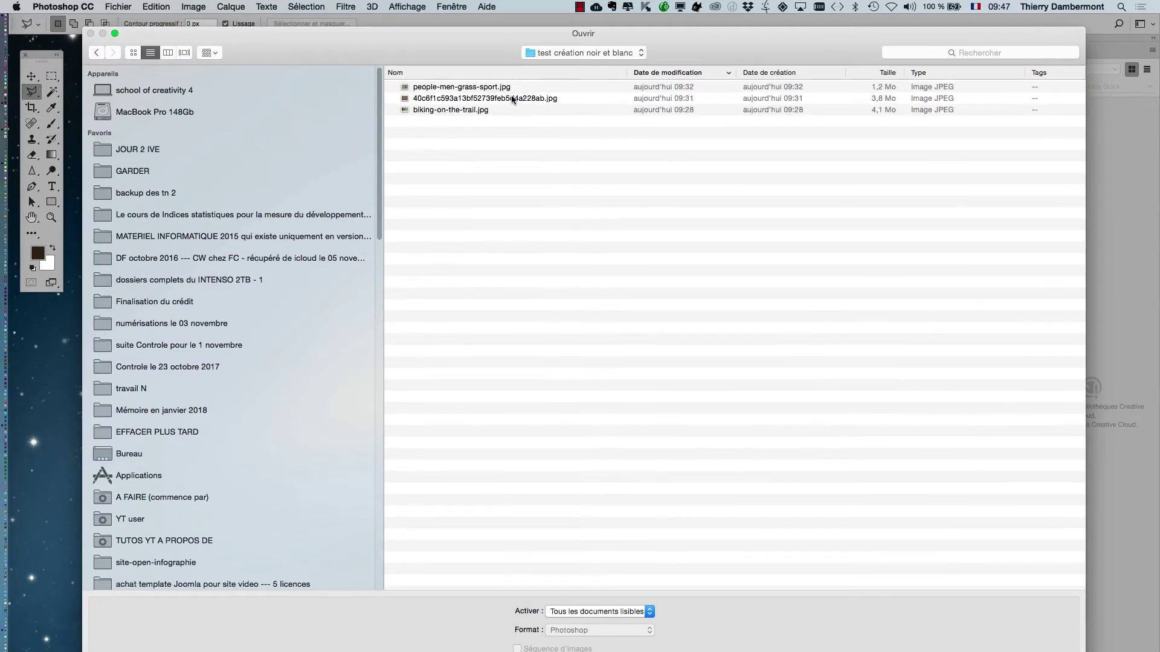
click(134, 52)
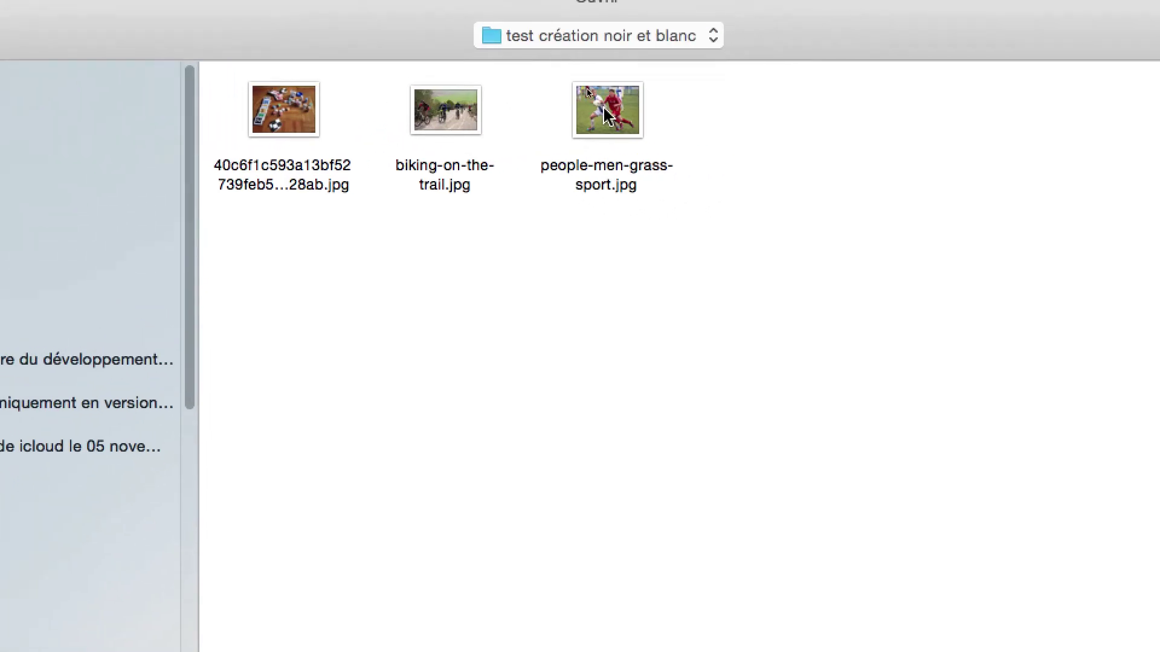
click(605, 109)
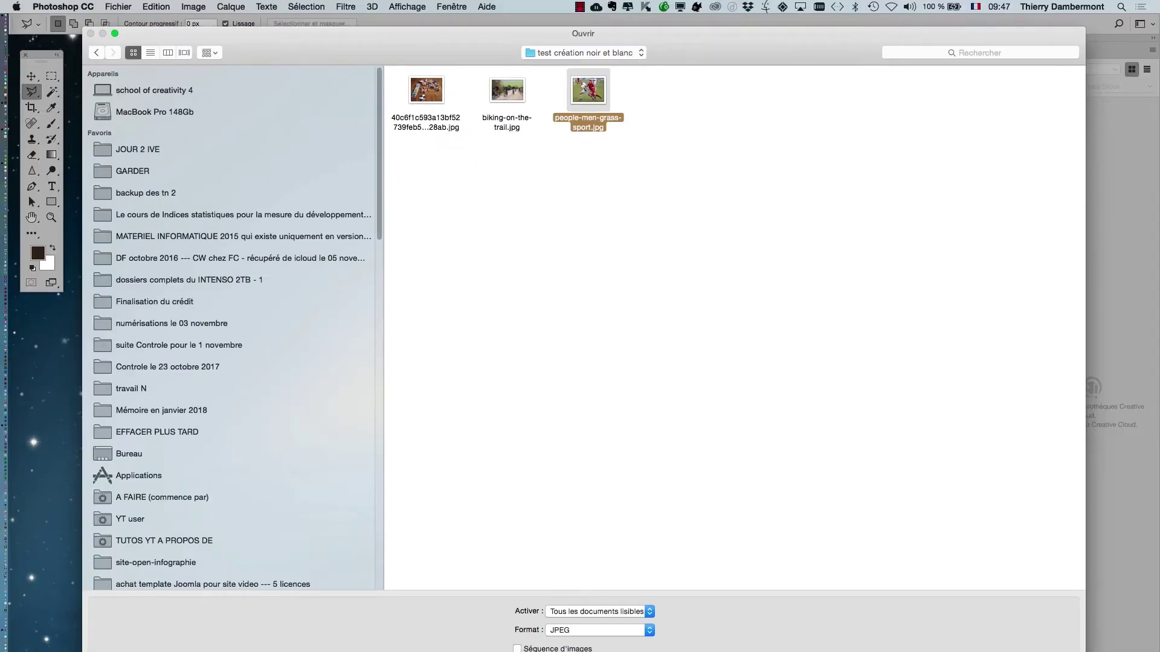
key(Return)
- Show the football photo full screen on grey, pan it into place, and open the Edition menu
key(f)
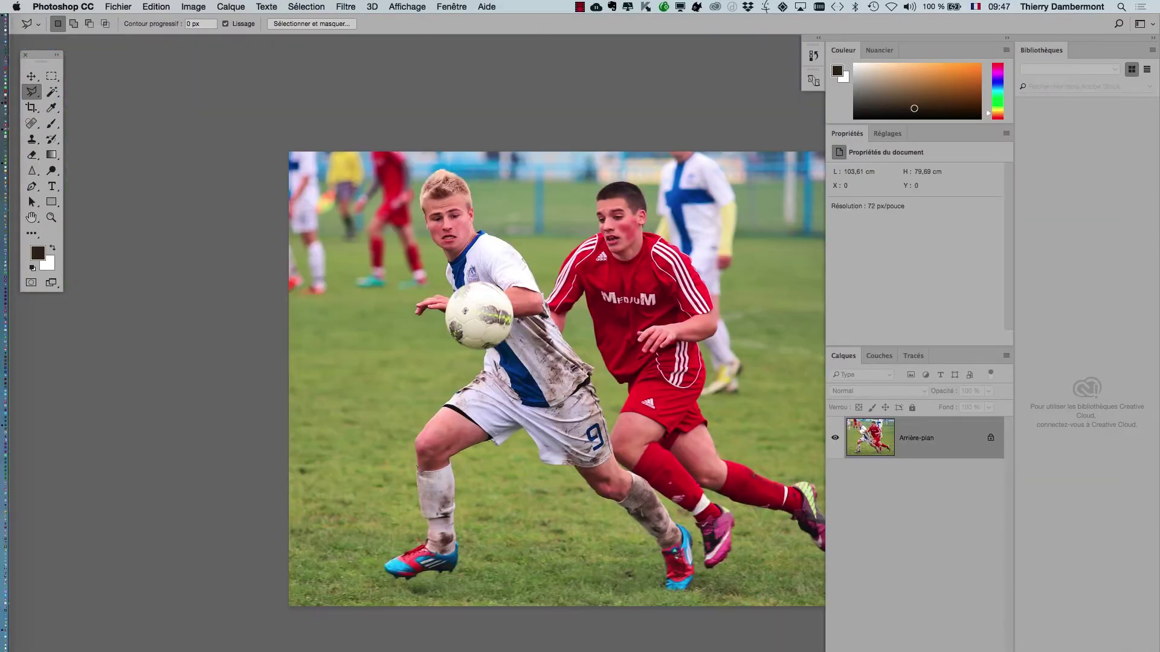
mouse_move(664, 392)
mouse_down()
mouse_move(460, 370)
mouse_move(471, 368)
mouse_up()
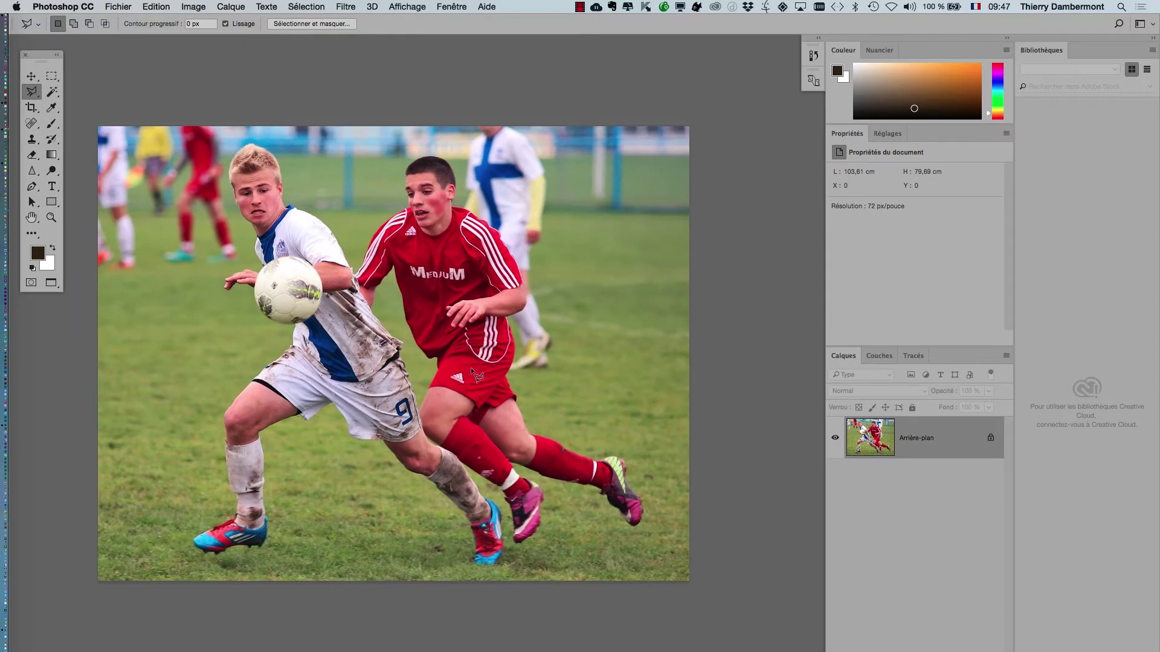
scroll(477, 376, down, 2)
scroll(477, 376, left, 1)
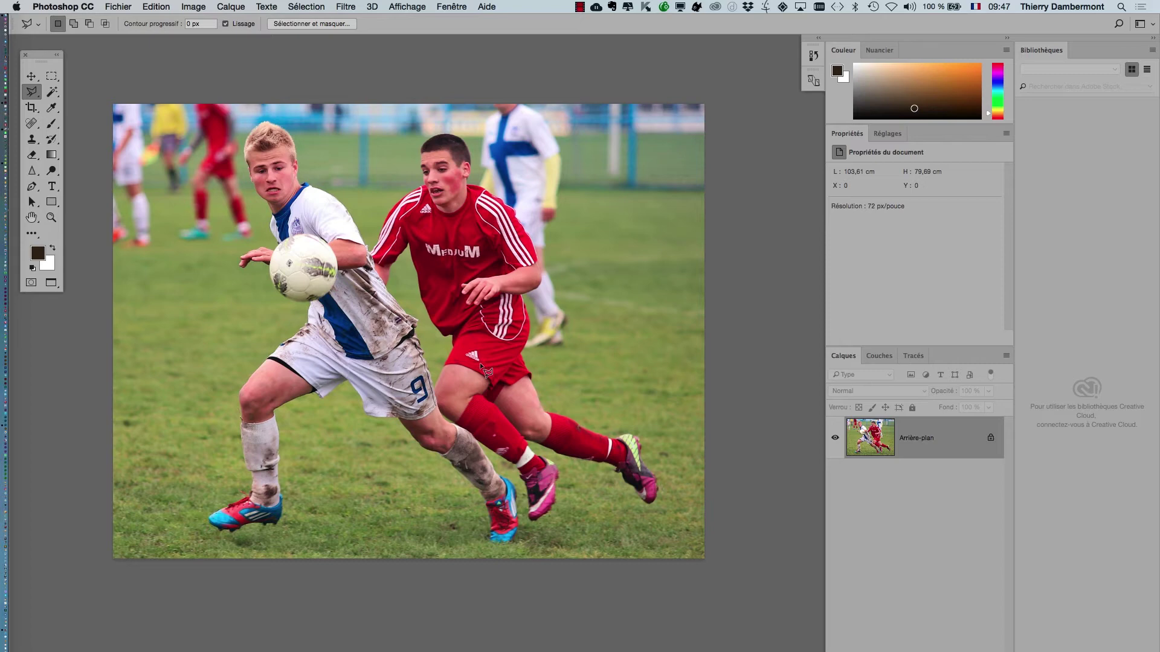
click(146, 8)
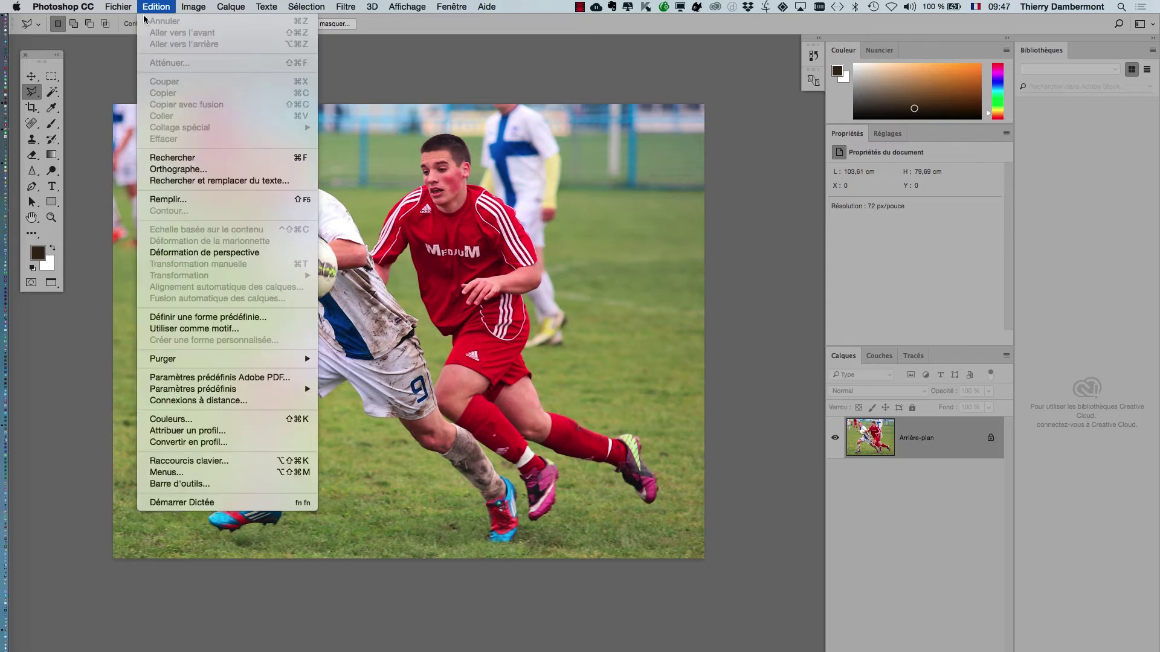
click(210, 419)
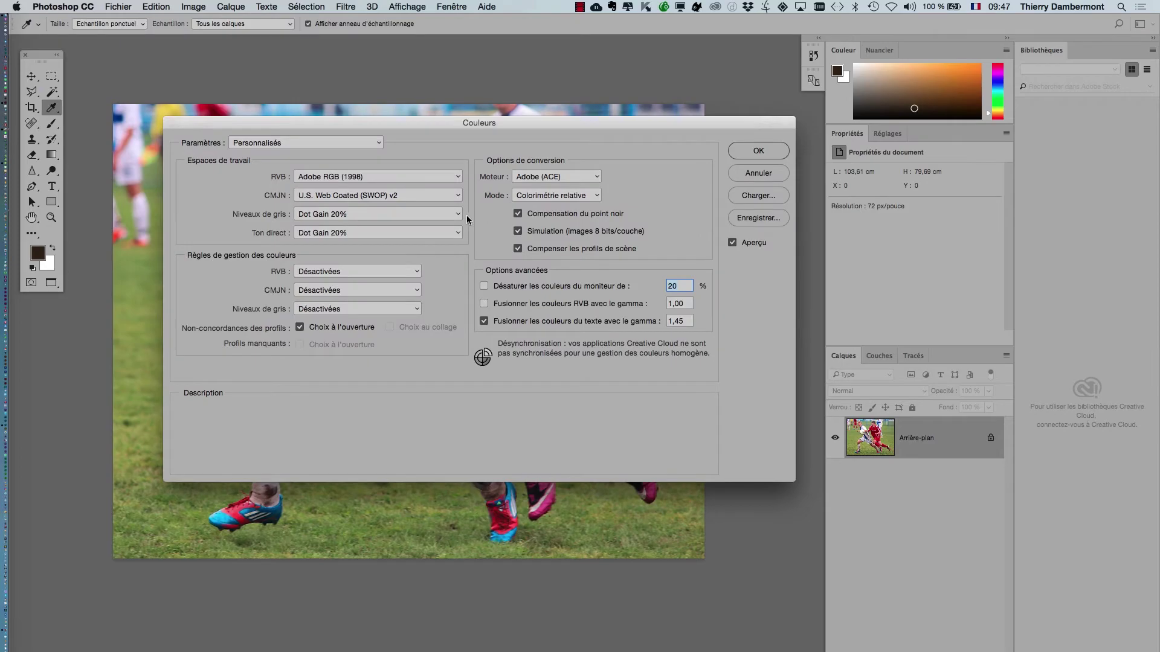
mouse_move(320, 179)
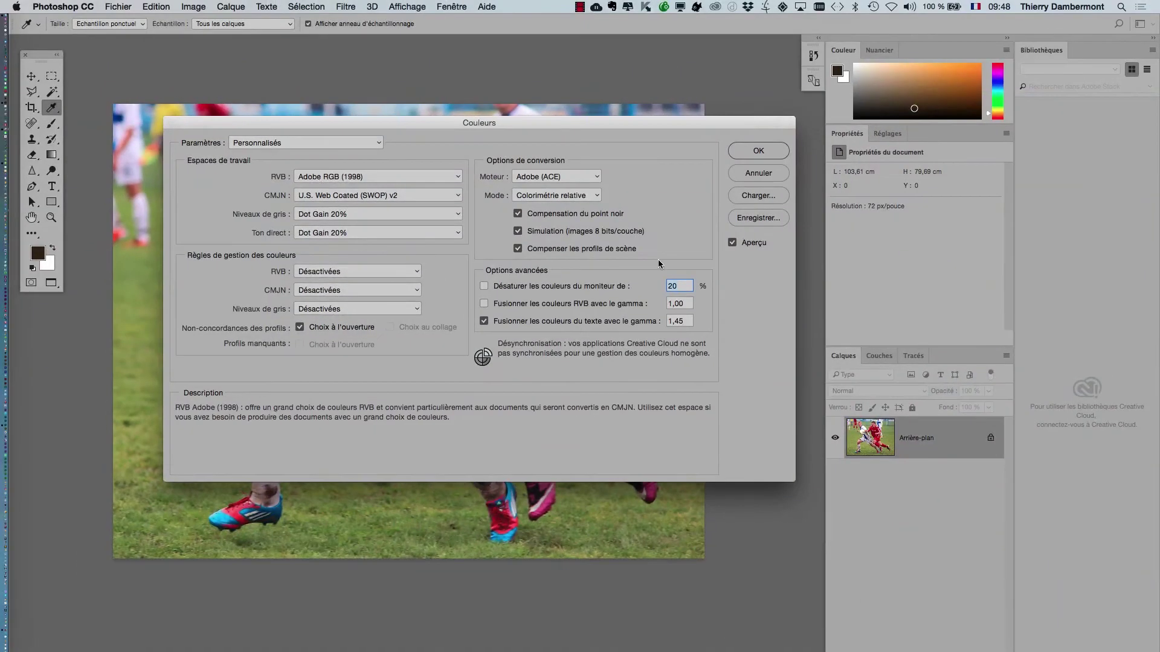
click(759, 173)
key(l)
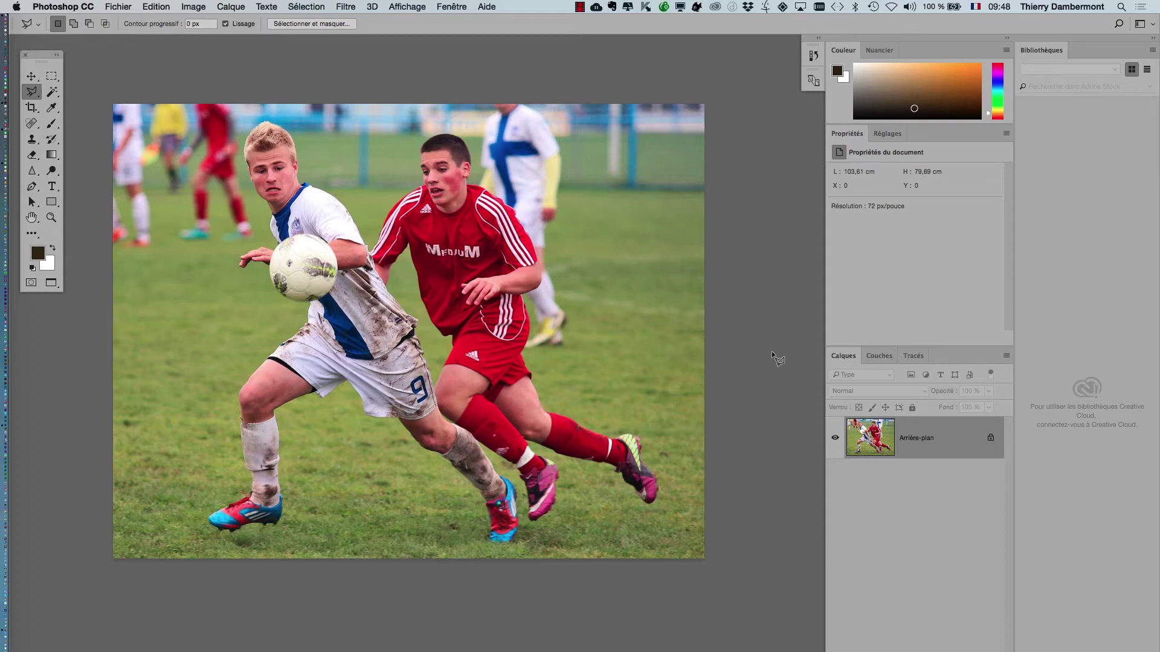
- Assign the sRGB IEC61966-2.1 profile via Attribuer un profil, after comparing it with Ne pas gérer
click(161, 6)
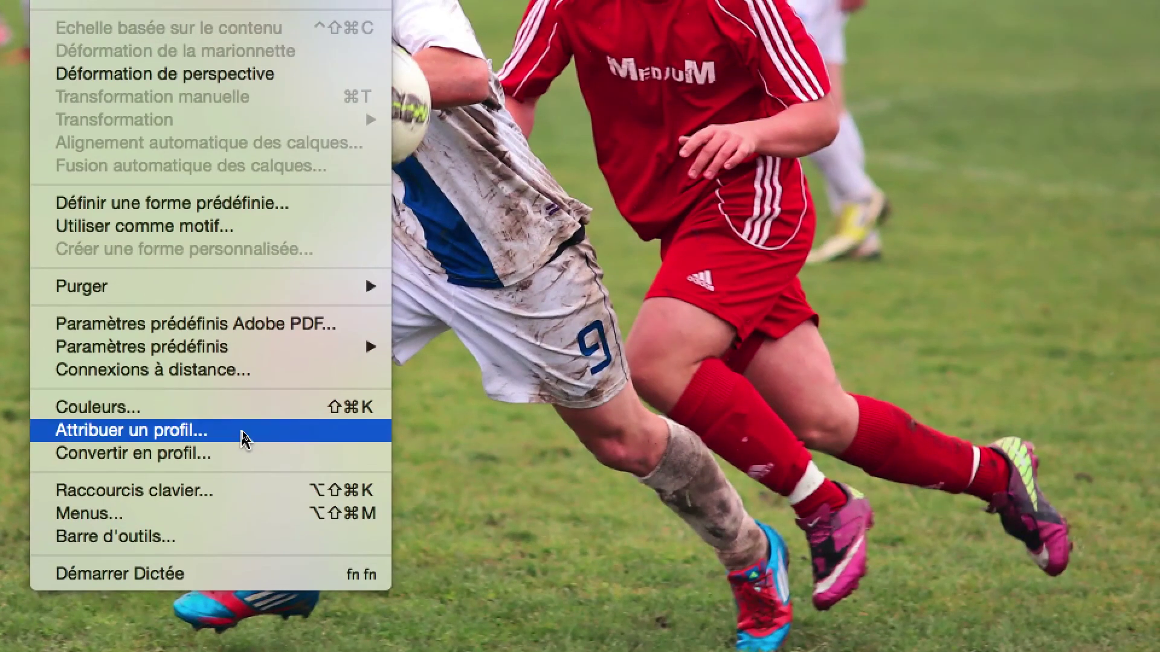
click(245, 440)
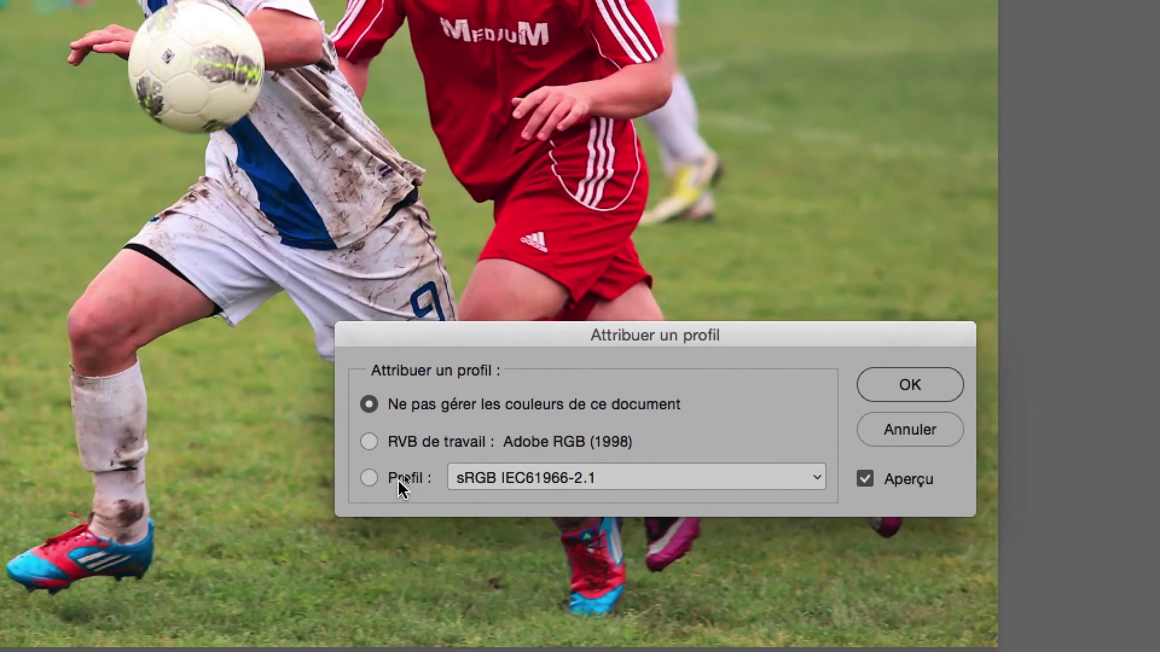
click(402, 480)
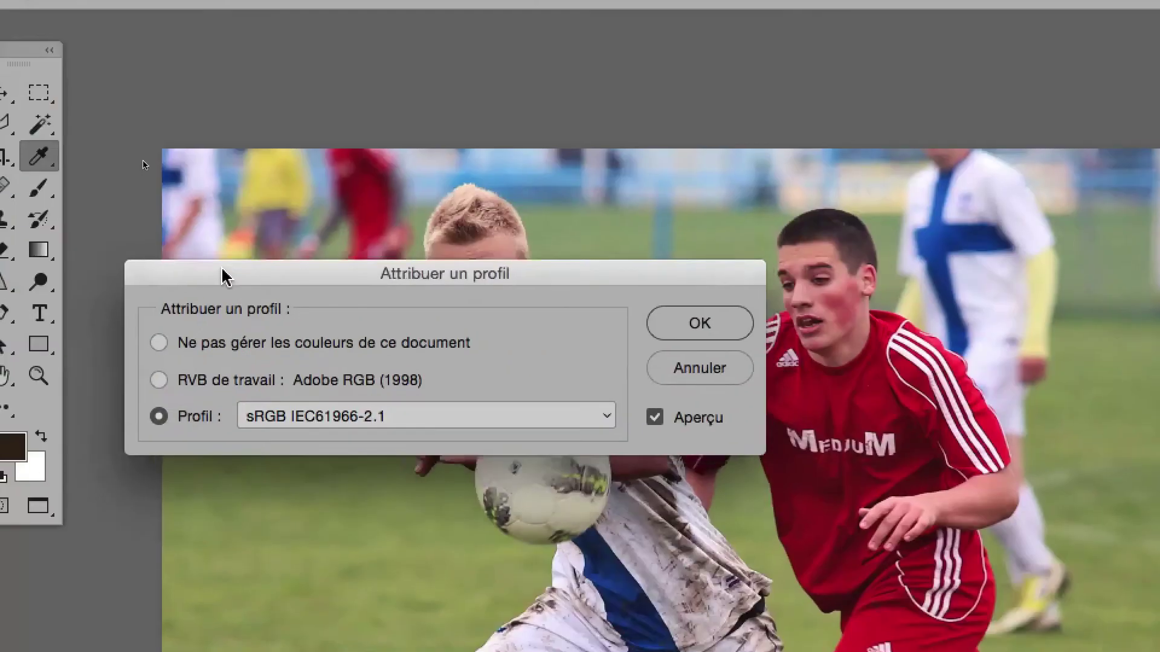
drag(224, 277, 1106, 121)
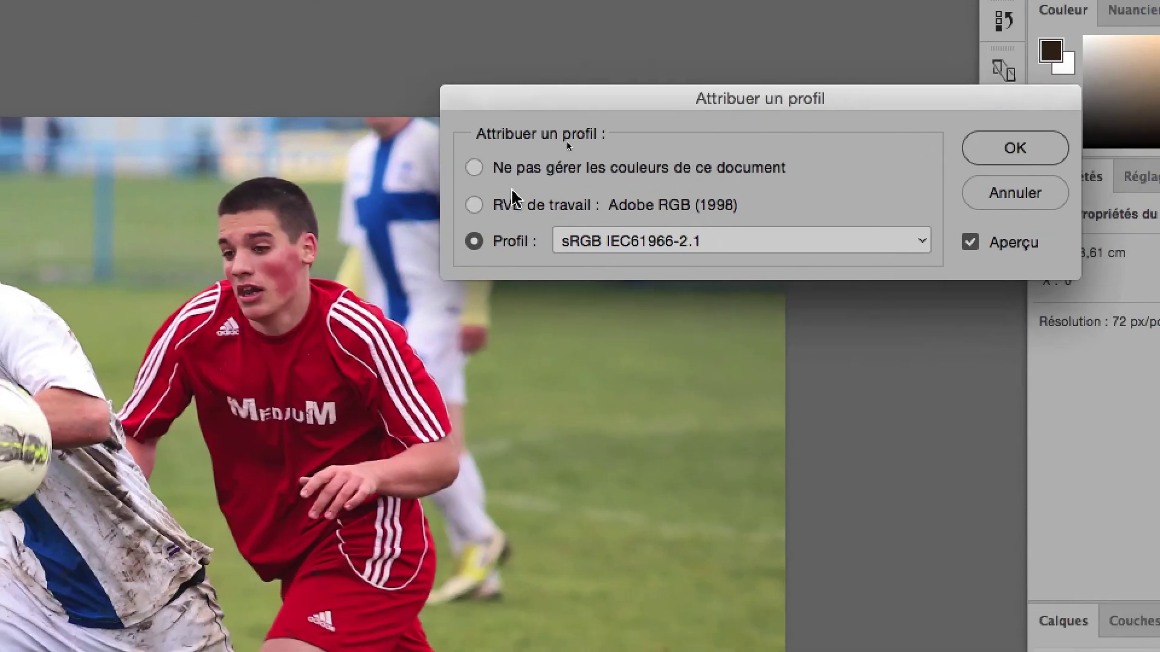
click(506, 182)
click(508, 256)
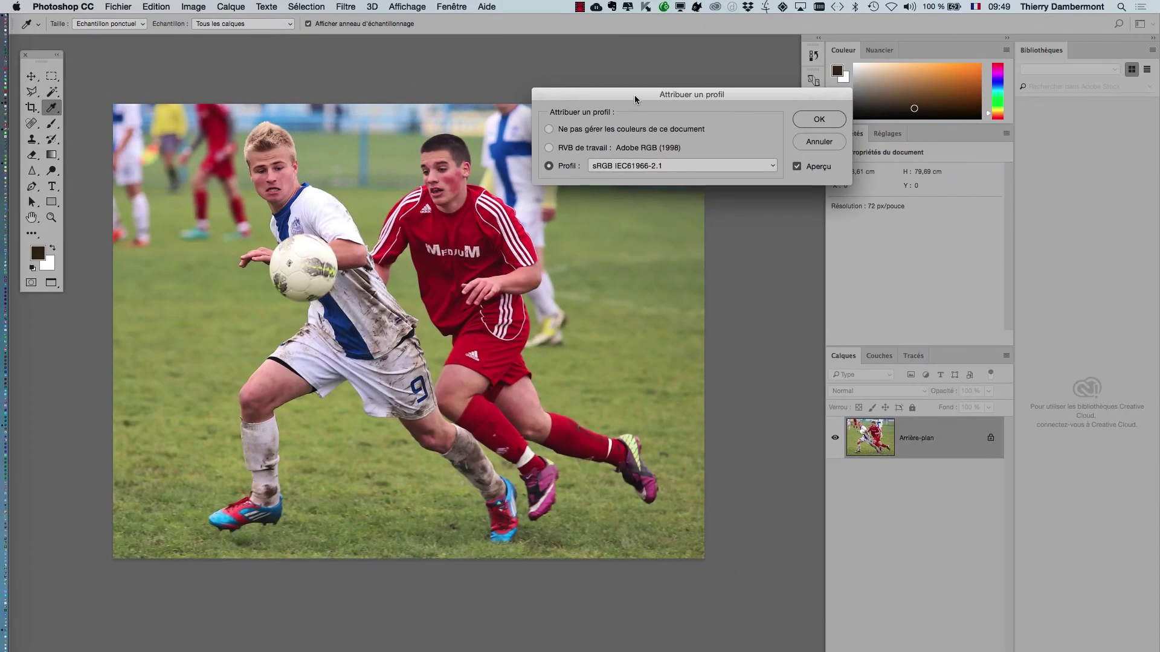
drag(635, 96, 701, 216)
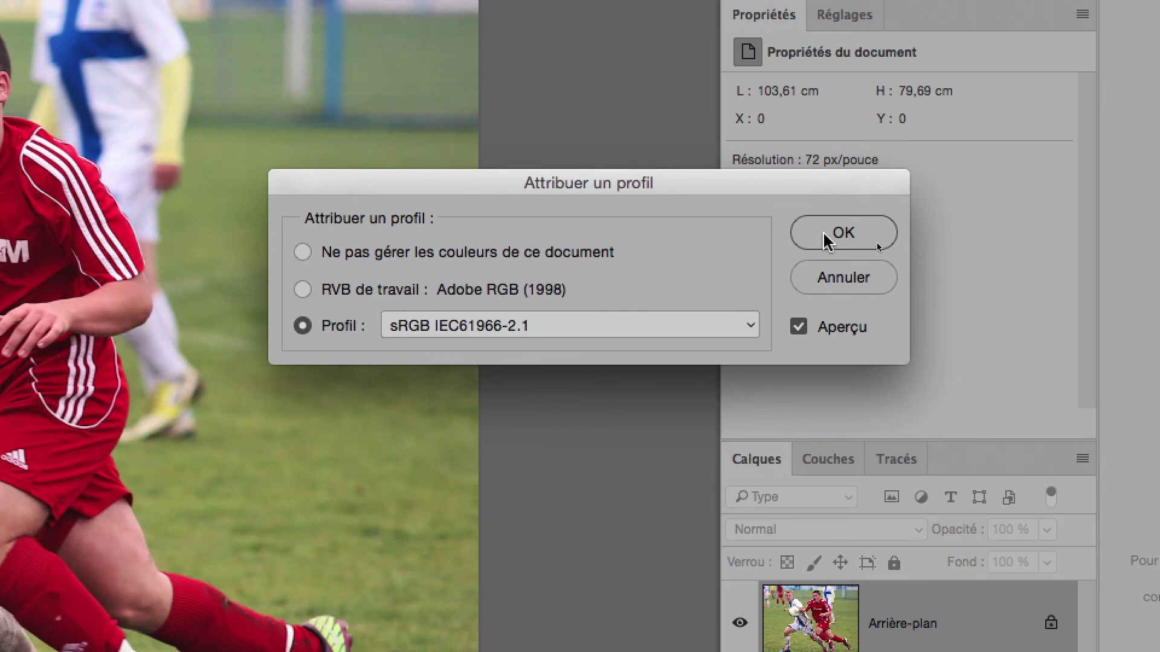
click(825, 236)
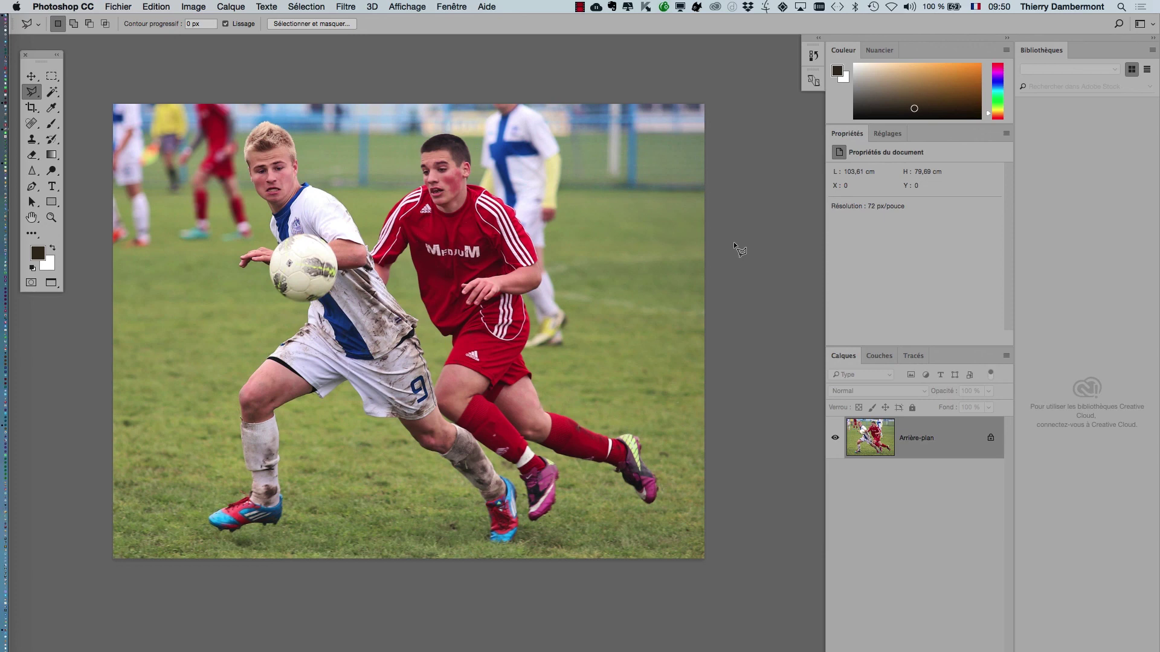
- Start Enregistrer sous and switch the save format from JPEG to Photoshop
click(116, 7)
click(162, 132)
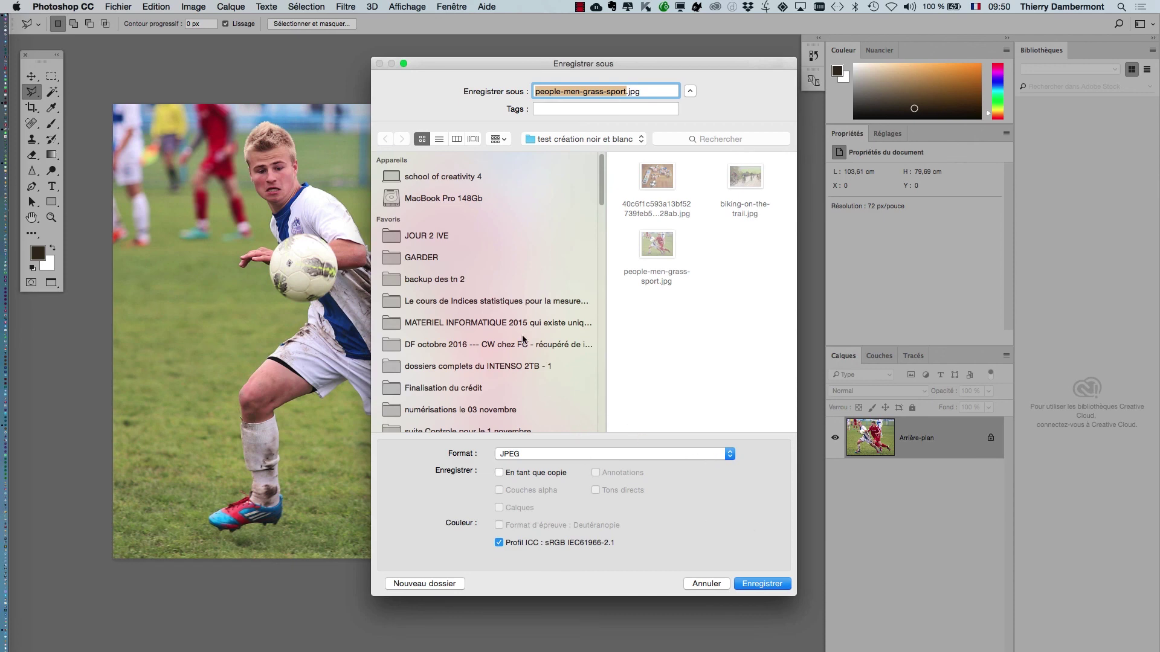
click(570, 455)
click(573, 373)
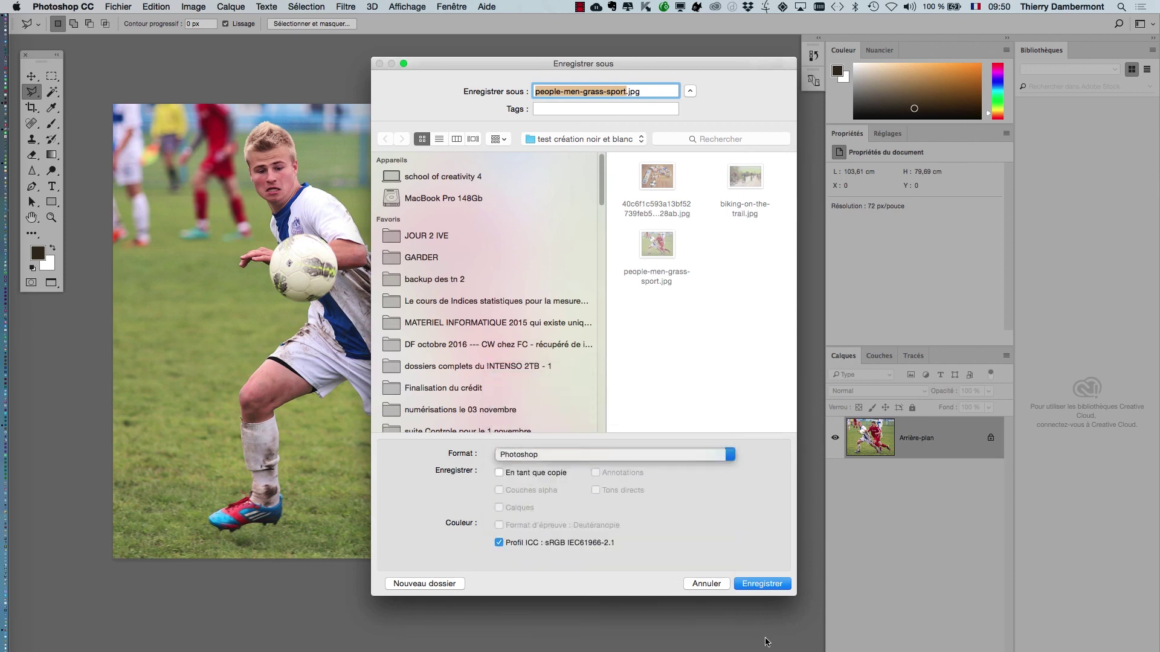